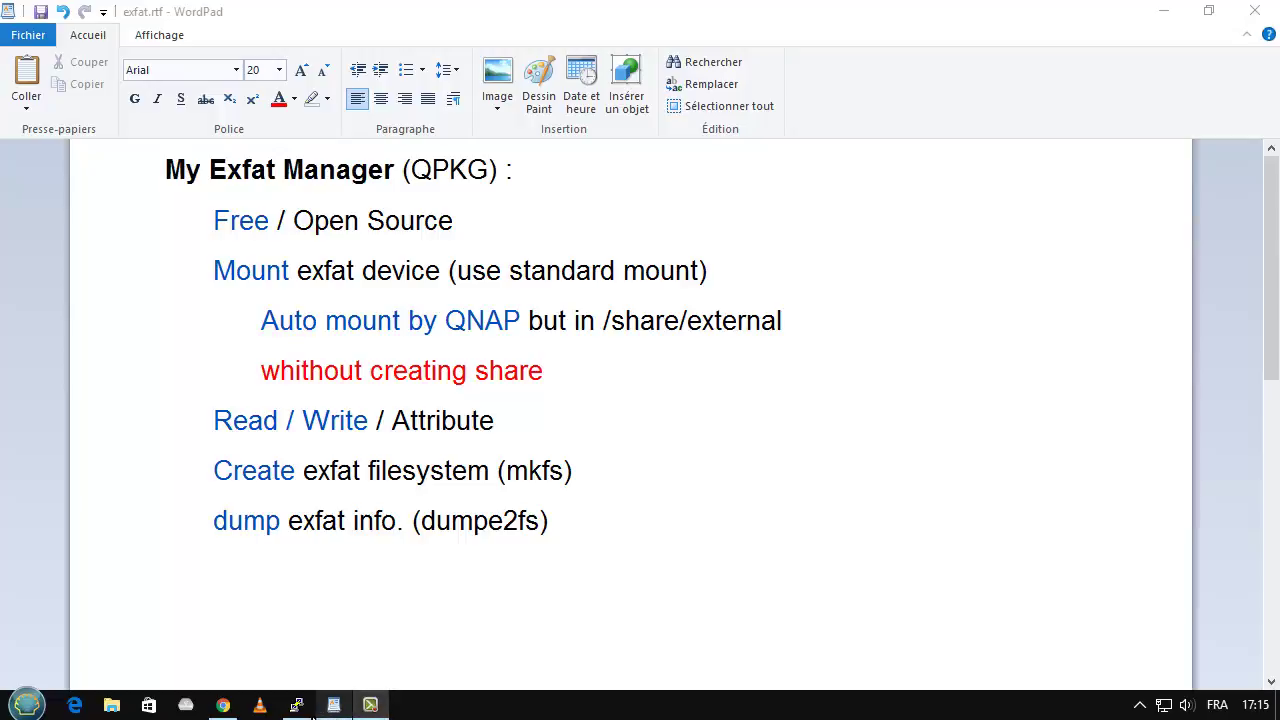
- Check USBDisk1 (not mounted, 2.63 GB used) on the NAS external device page, then switch to PuTTY
left_click(220, 706)
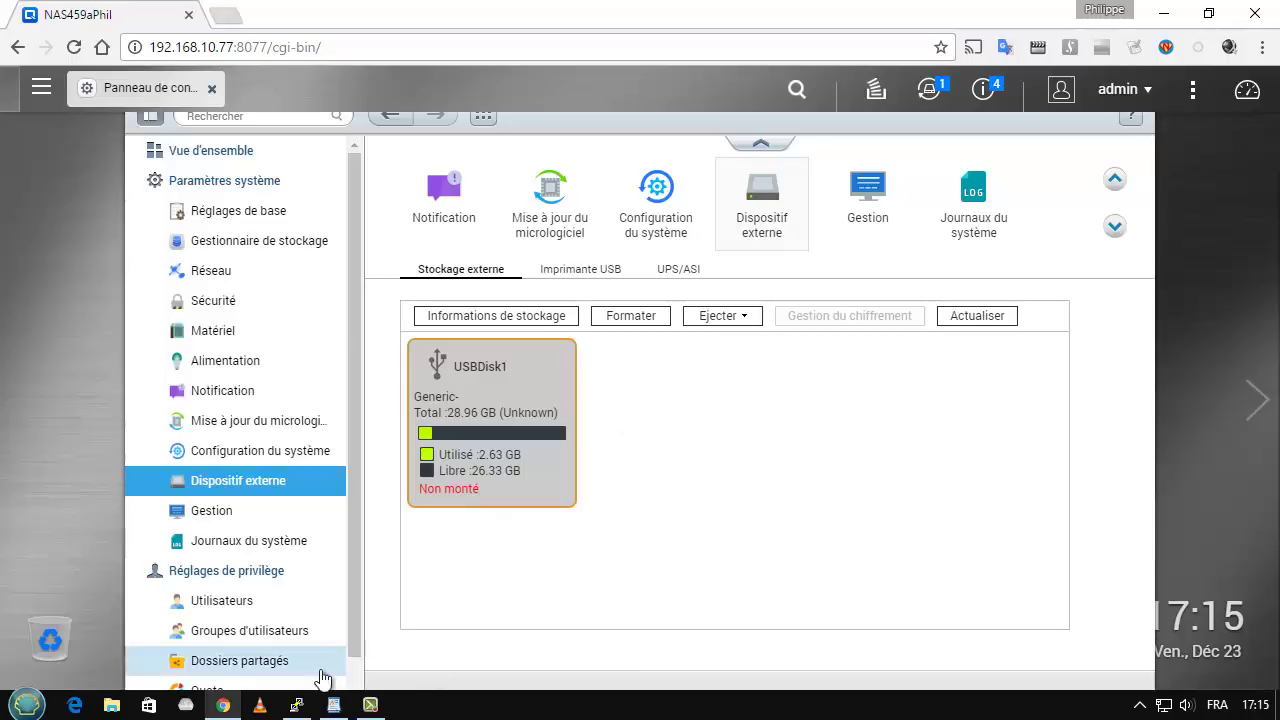
left_click(296, 705)
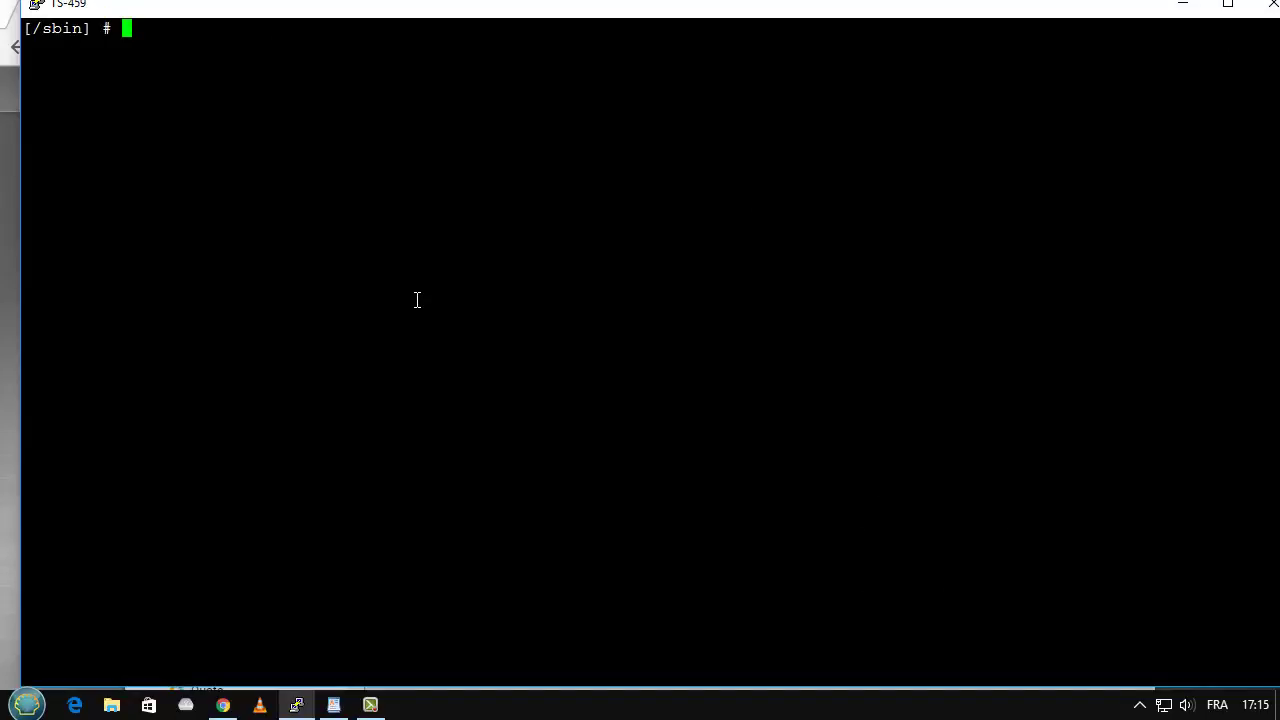
- Run mount to find sdi1 on /share/external/sdi1 as fuseblk, then show my_mount's usage
type("mount")
key("Return")
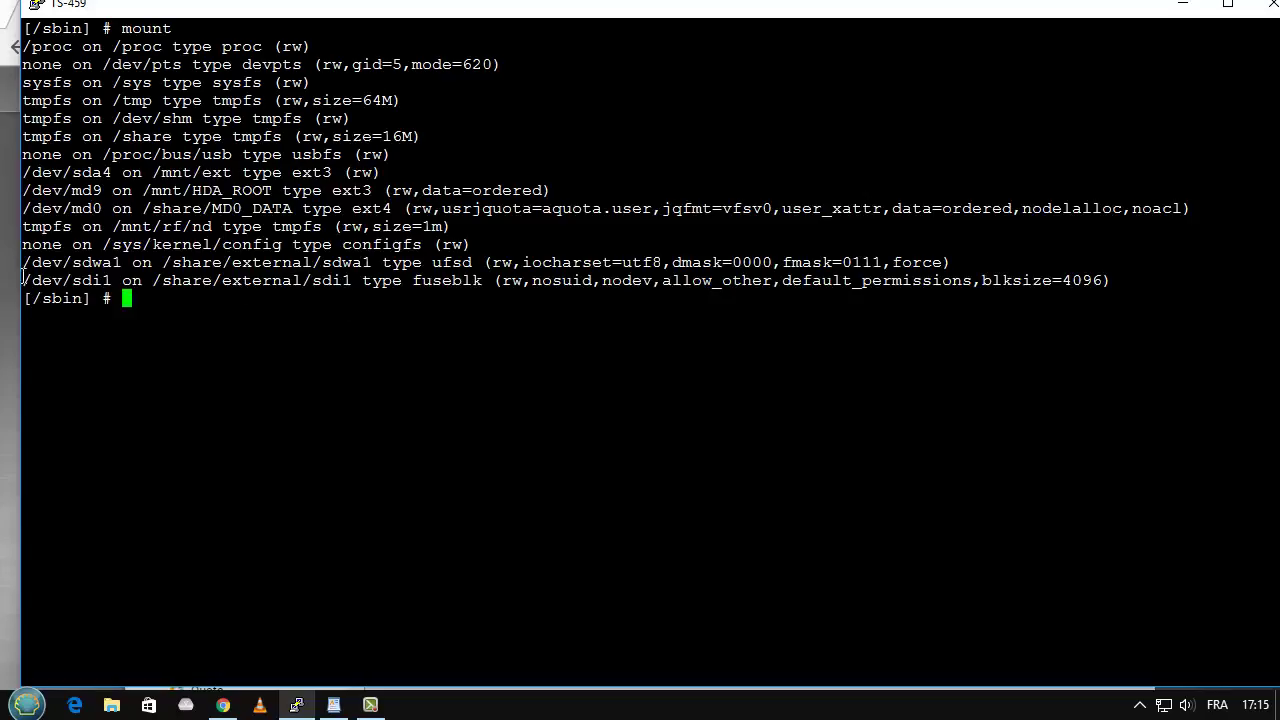
left_click_drag(28, 278, 1112, 281)
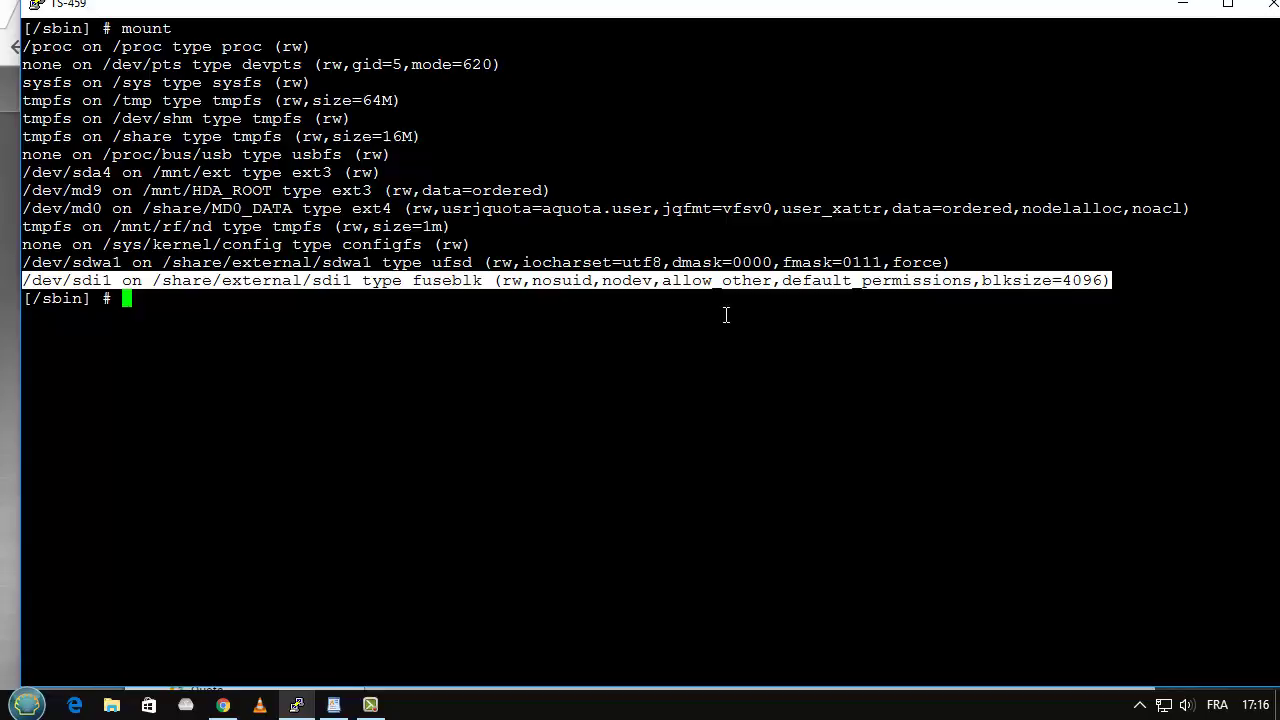
left_click(270, 302)
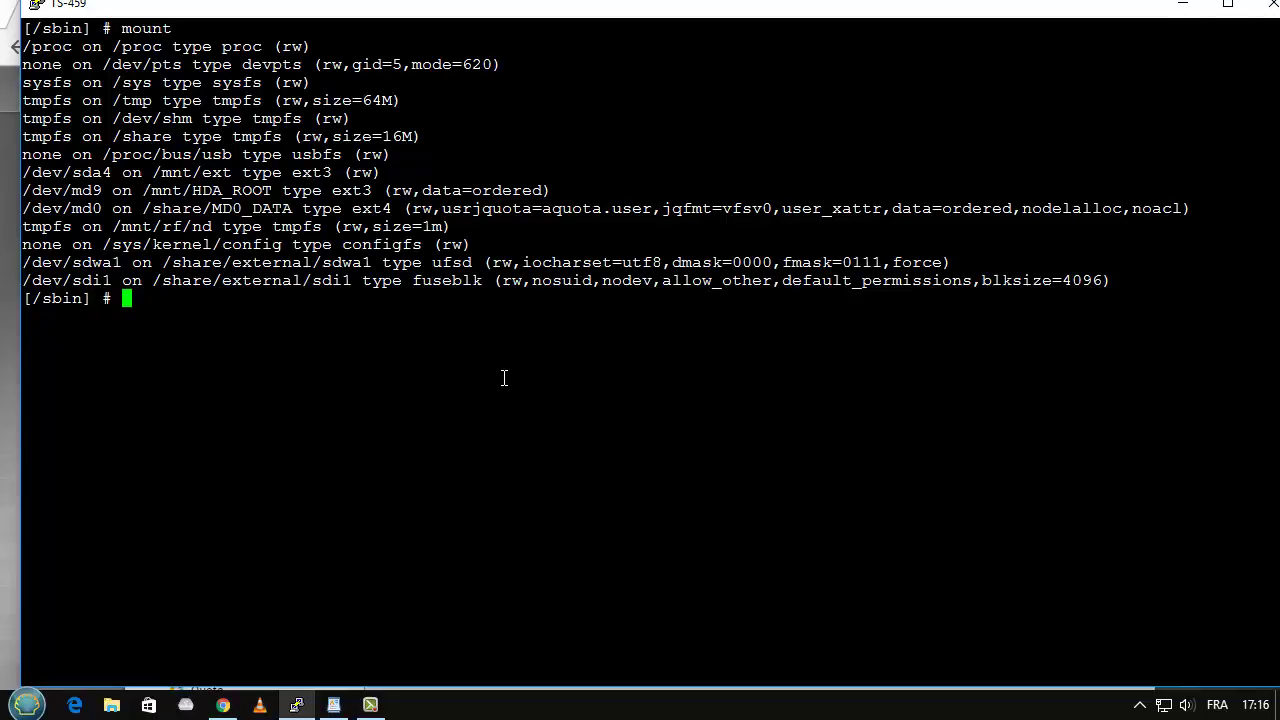
type("my_mount")
key("Return")
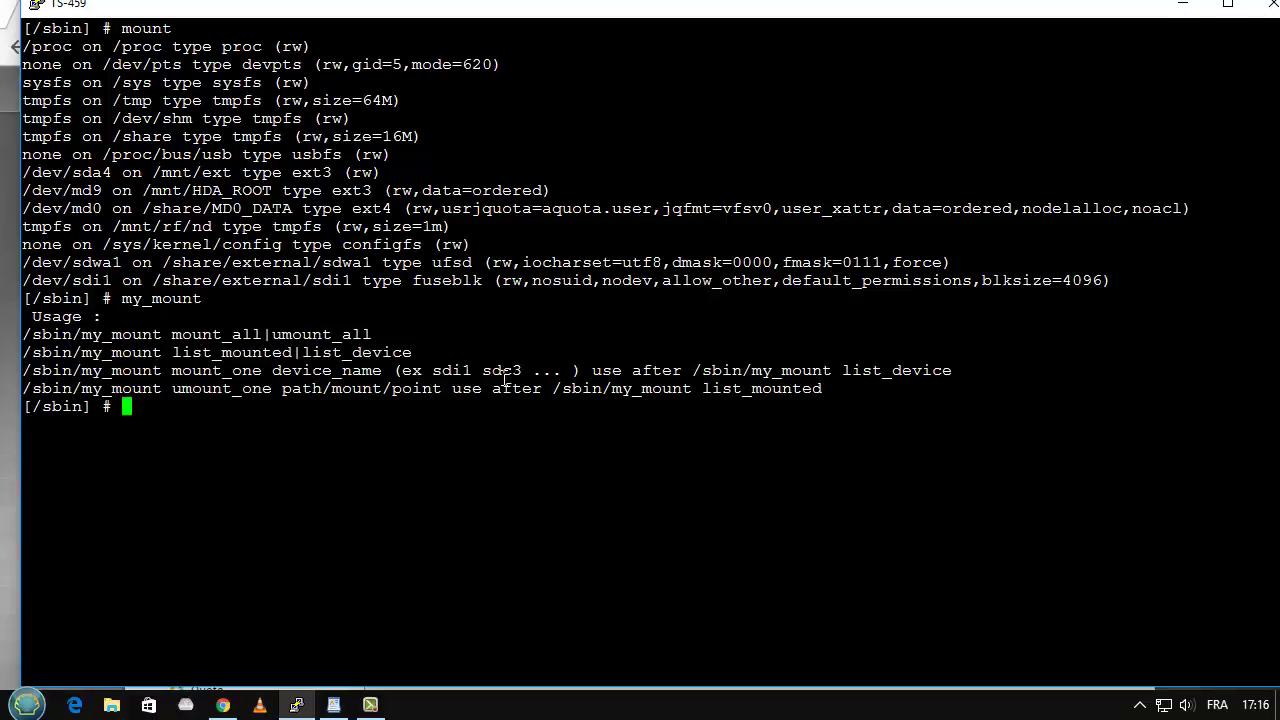
- Run my_mount list_device, which reports sdi1 as the exFAT device, and begin another my_mount command
type("my_mount")
double_click(378, 352)
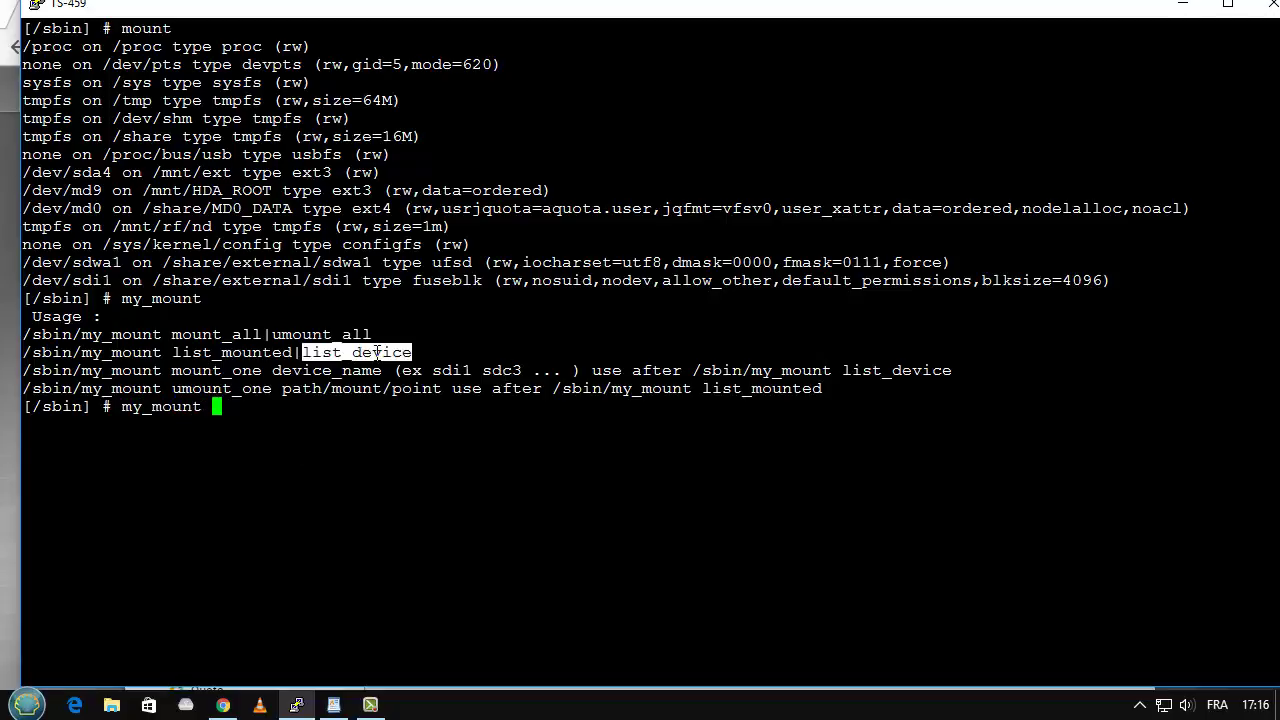
right_click(399, 475)
key("Return")
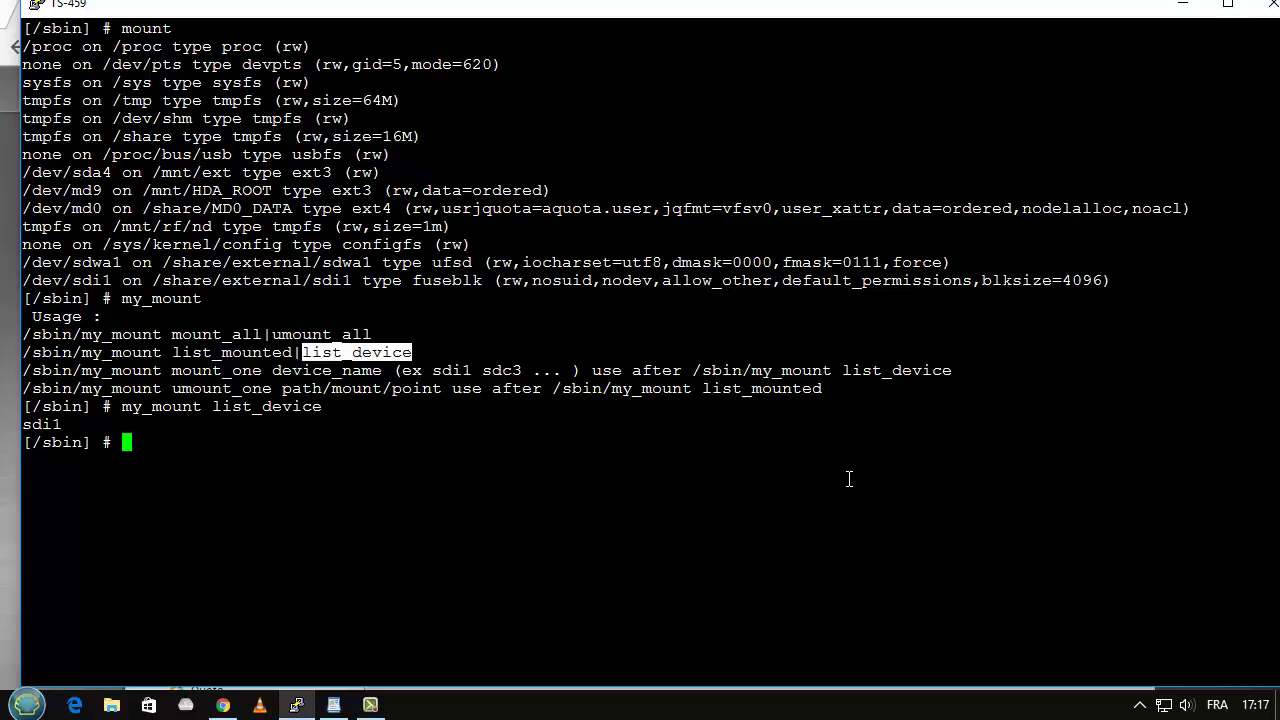
type("my_mount")
double_click(195, 369)
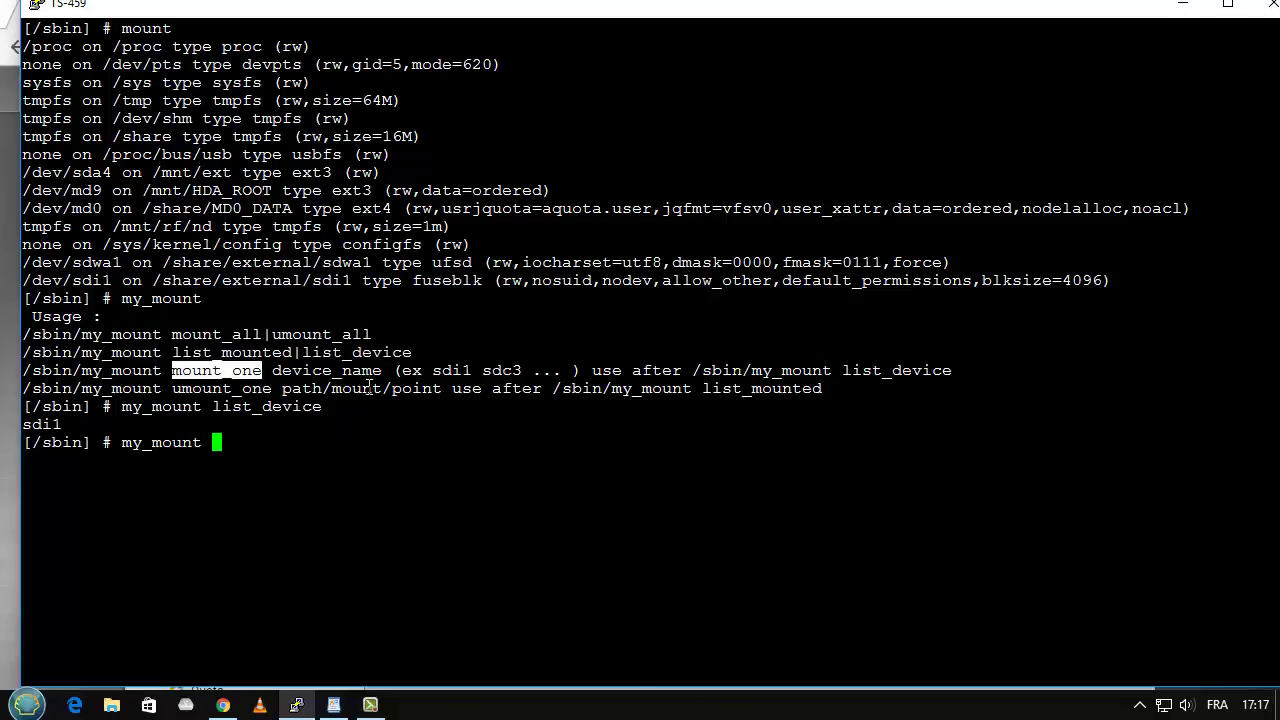
- Run my_mount mount_all to mount sdi1 at /share/Multimedia/exfat_sdi1
double_click(184, 334)
right_click(482, 476)
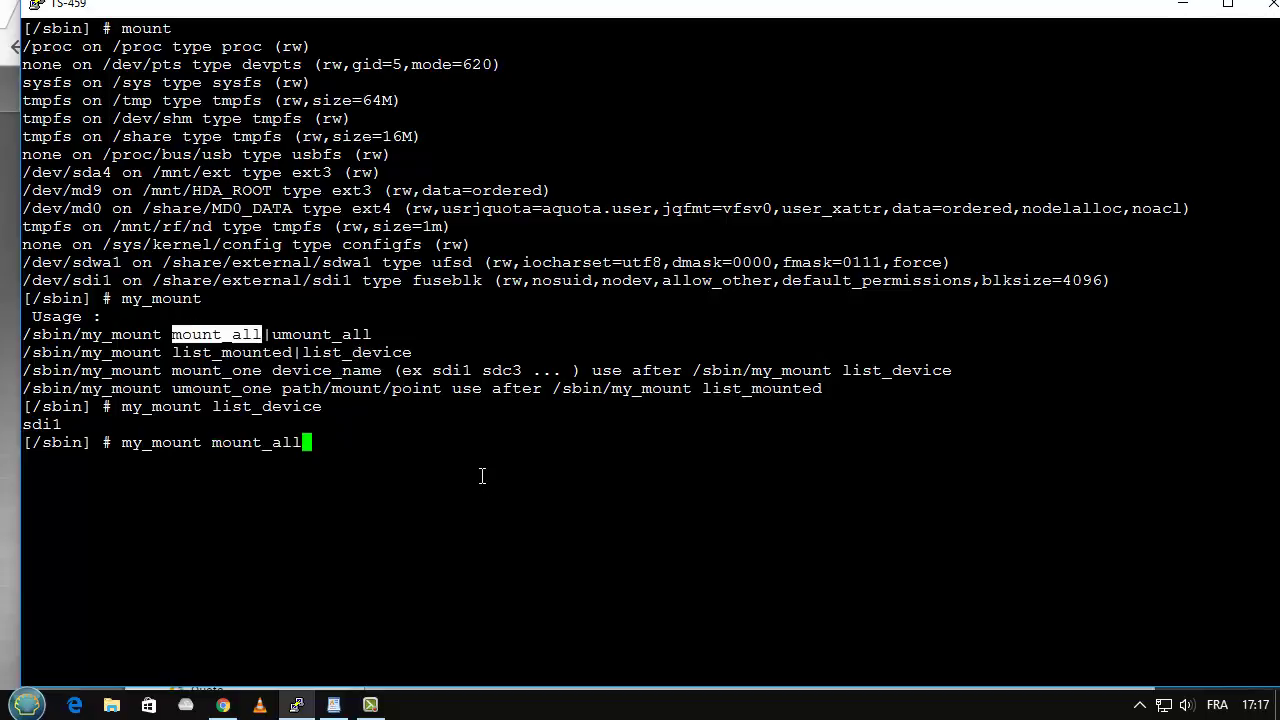
key("Return")
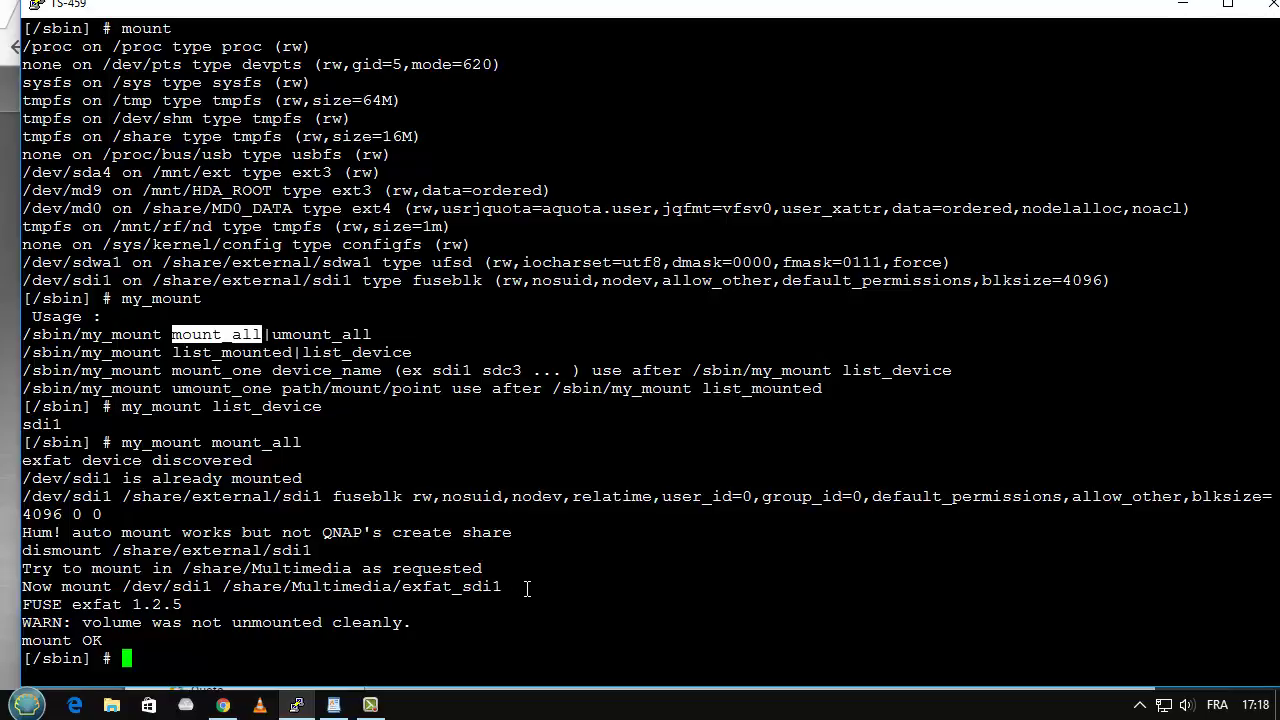
- Run my_mount list_mounted to confirm the exfat_sdi1 mount point
type("my_mount")
double_click(193, 352)
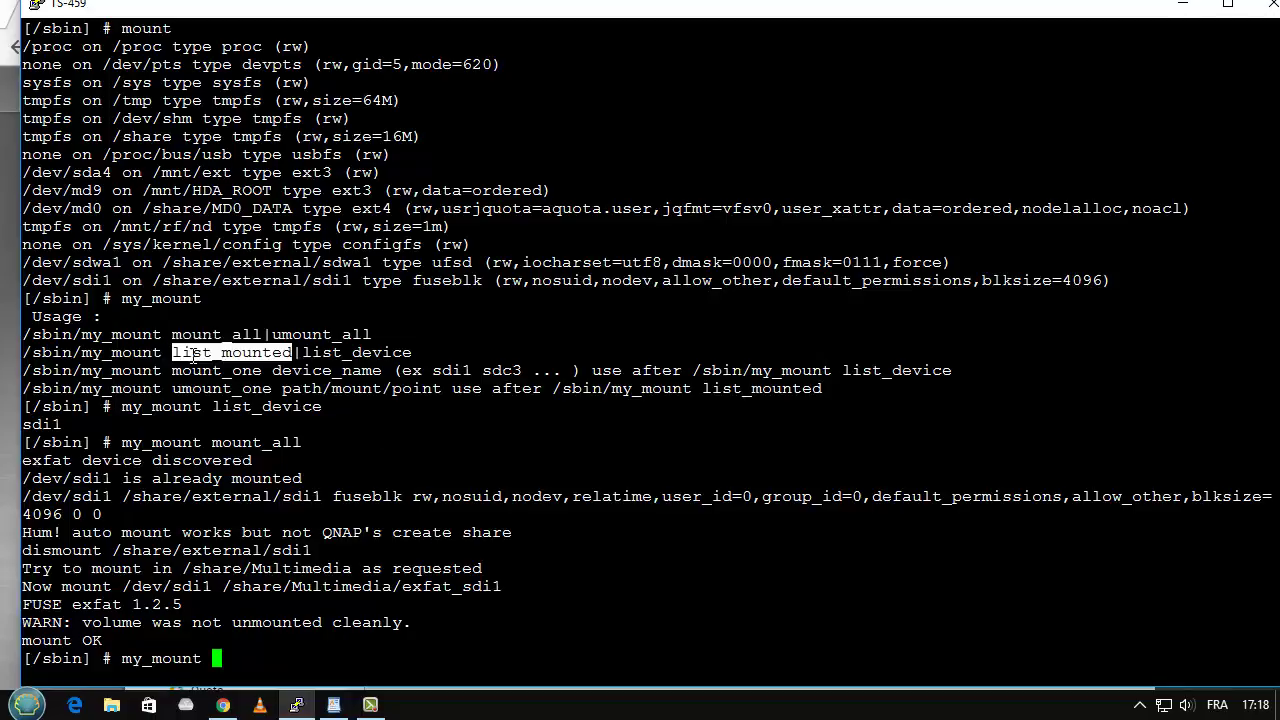
right_click(729, 589)
key("Return")
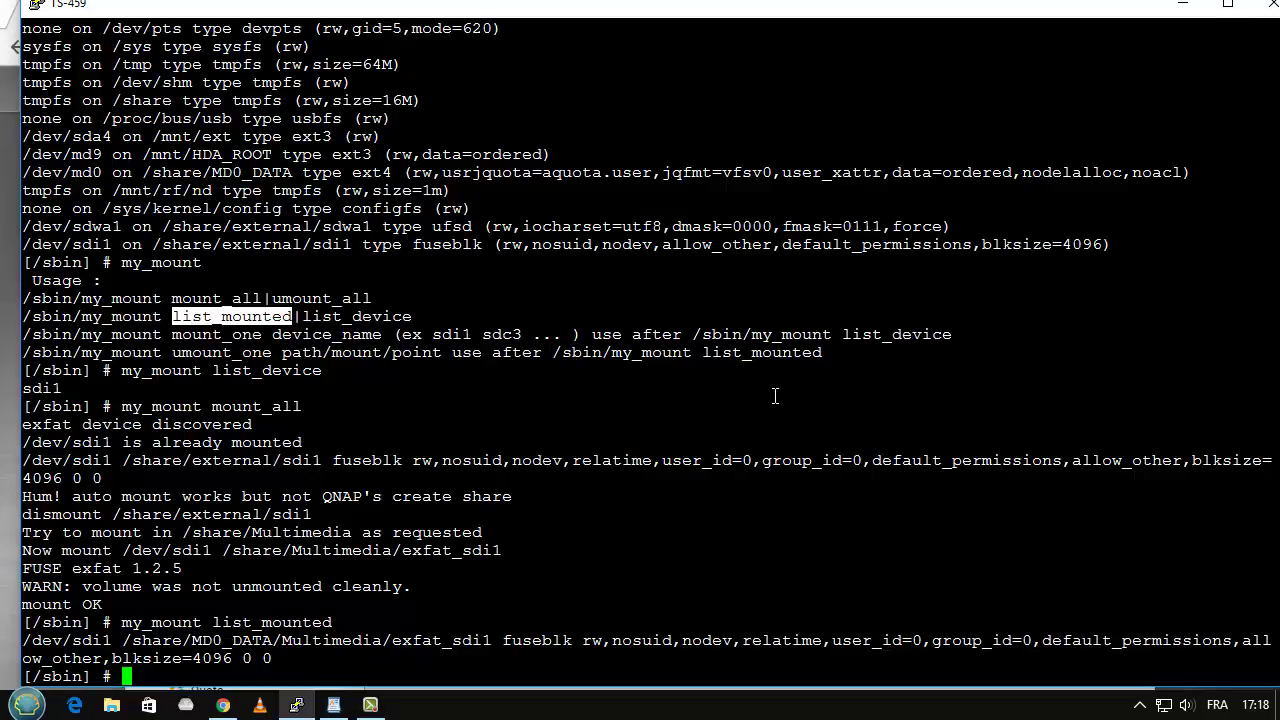
- List the contents of /share/Multimedia/exfat_sdi1 with ll
type("ll /share/M")
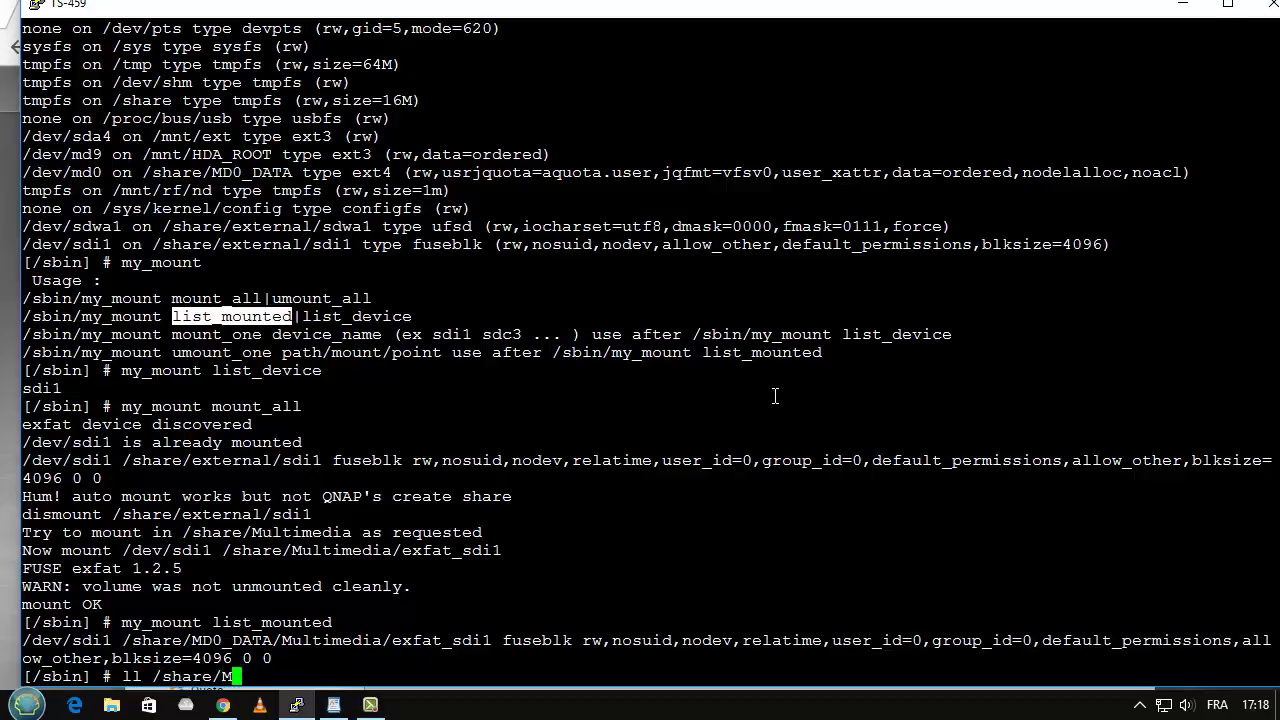
type("ultimedia/exf")
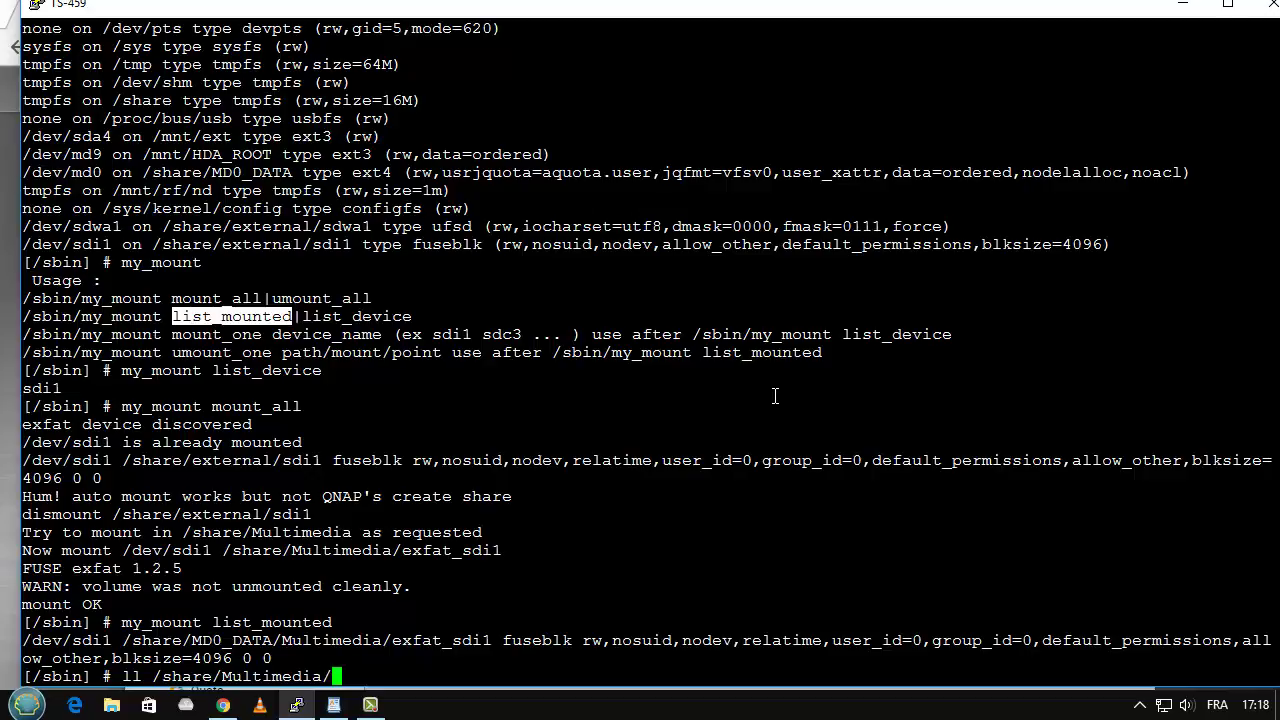
key("Tab")
key("Return")
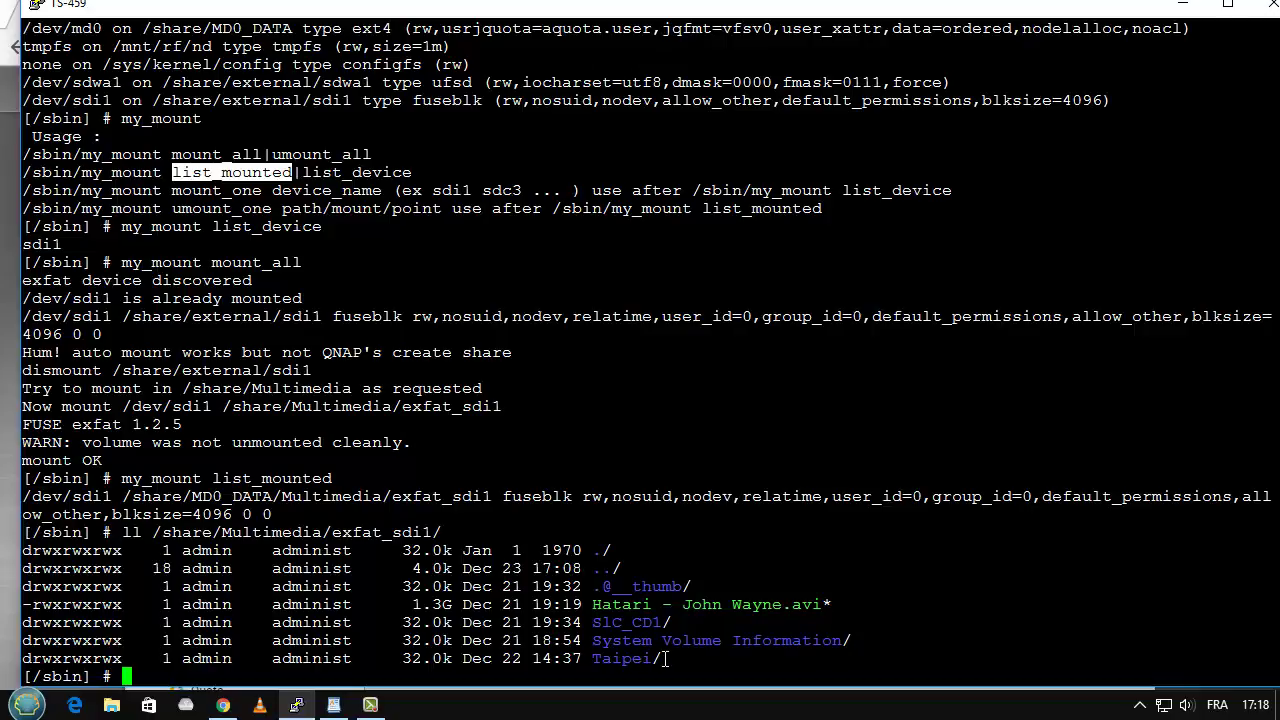
- List the DSCN JPG photos in the exfat_sdi1 Taipei folder
key("Up")
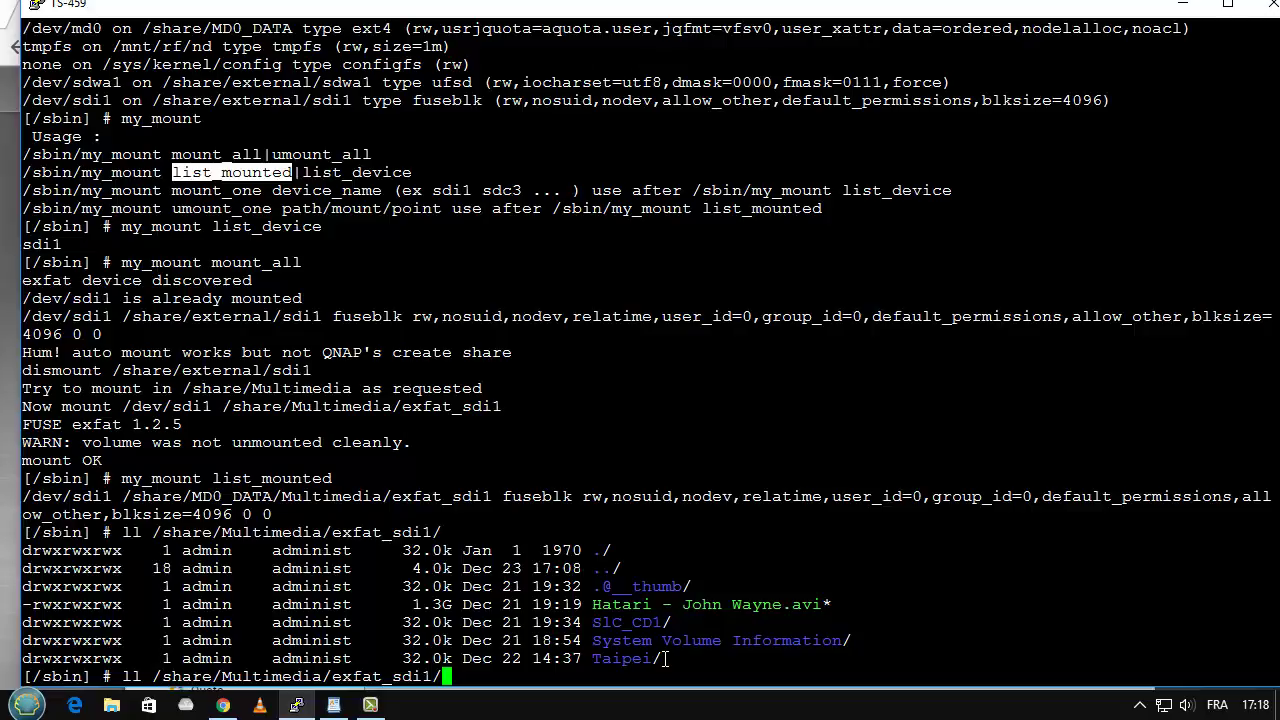
type("Taipei/")
key("Return")
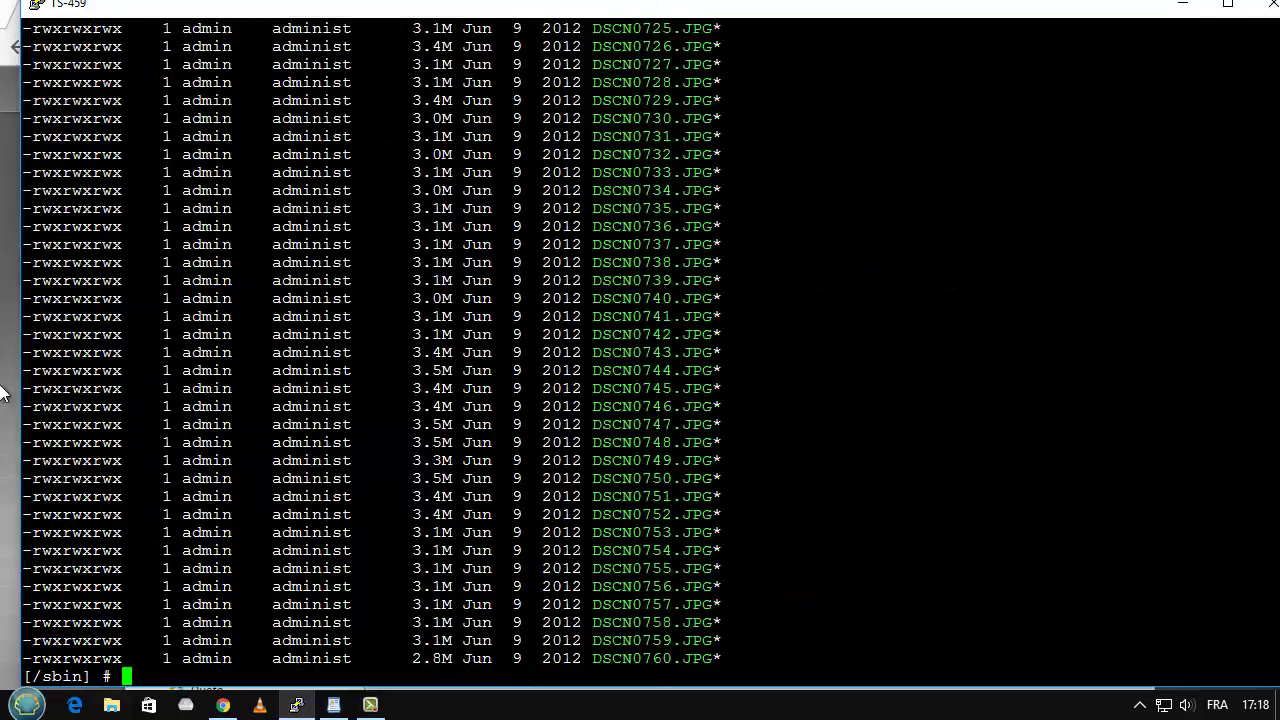
- Launch File Station from the QNAP main menu
left_click(6, 326)
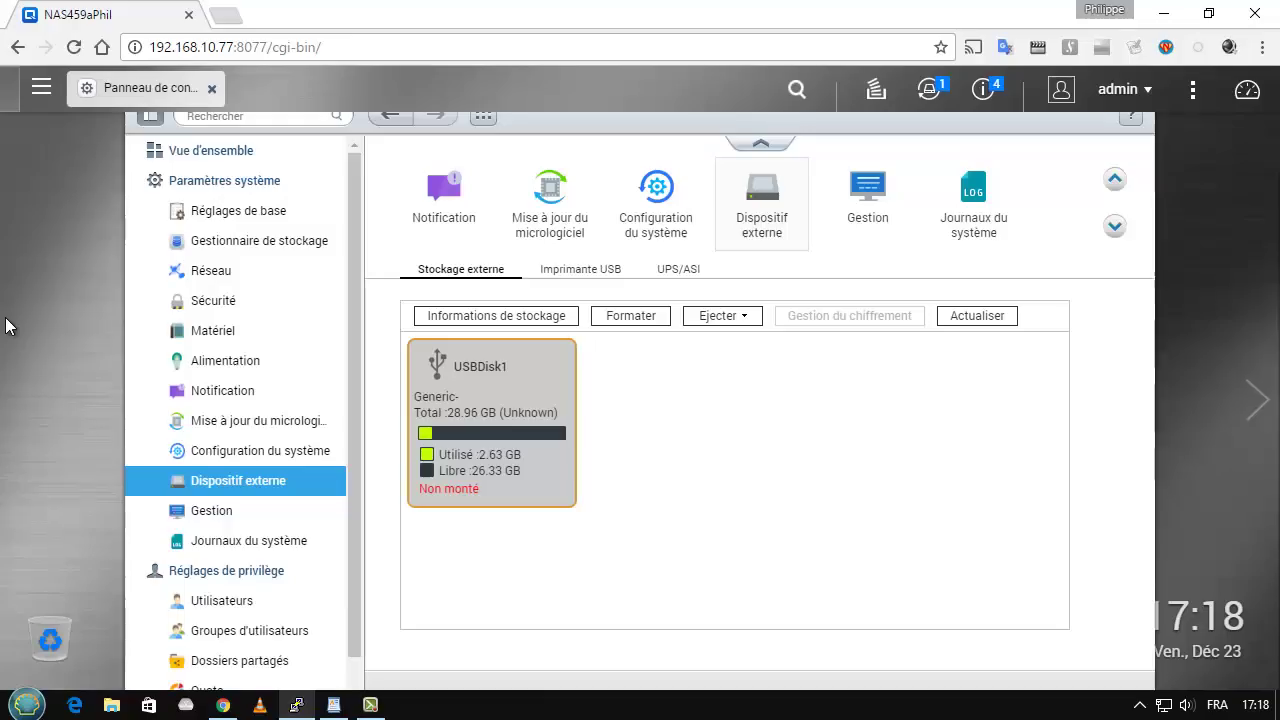
left_click(41, 87)
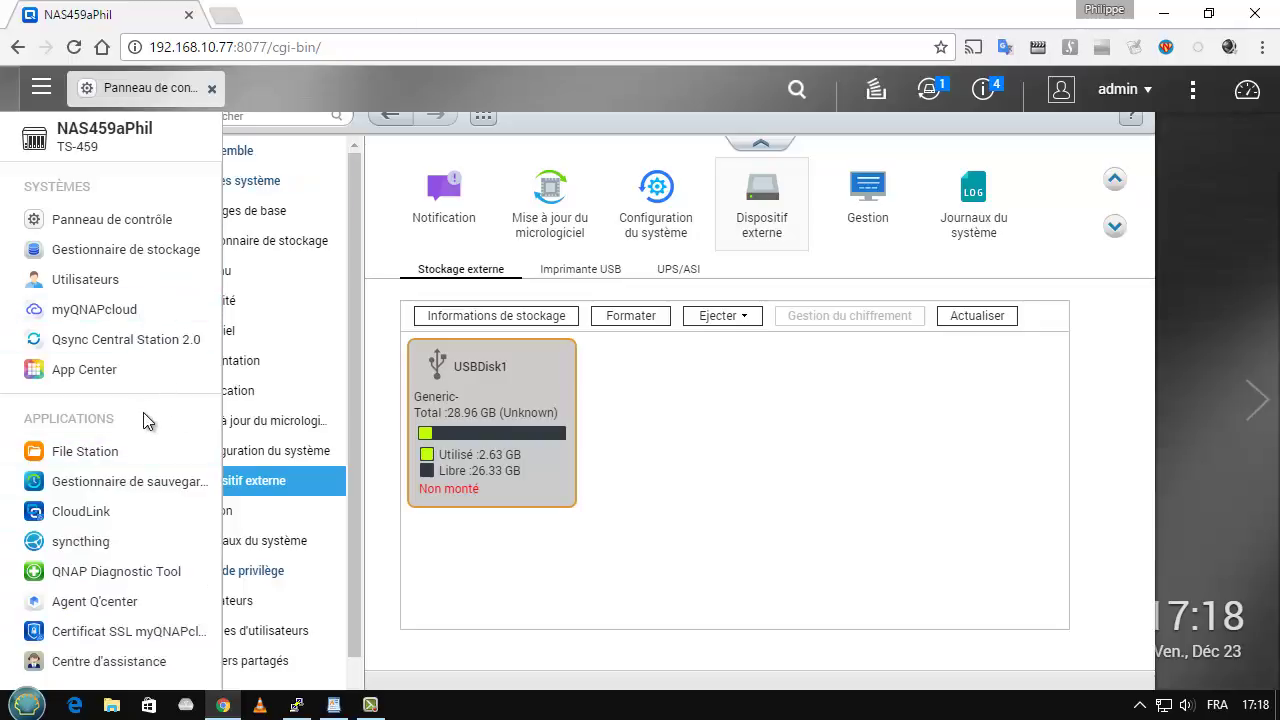
left_click(84, 455)
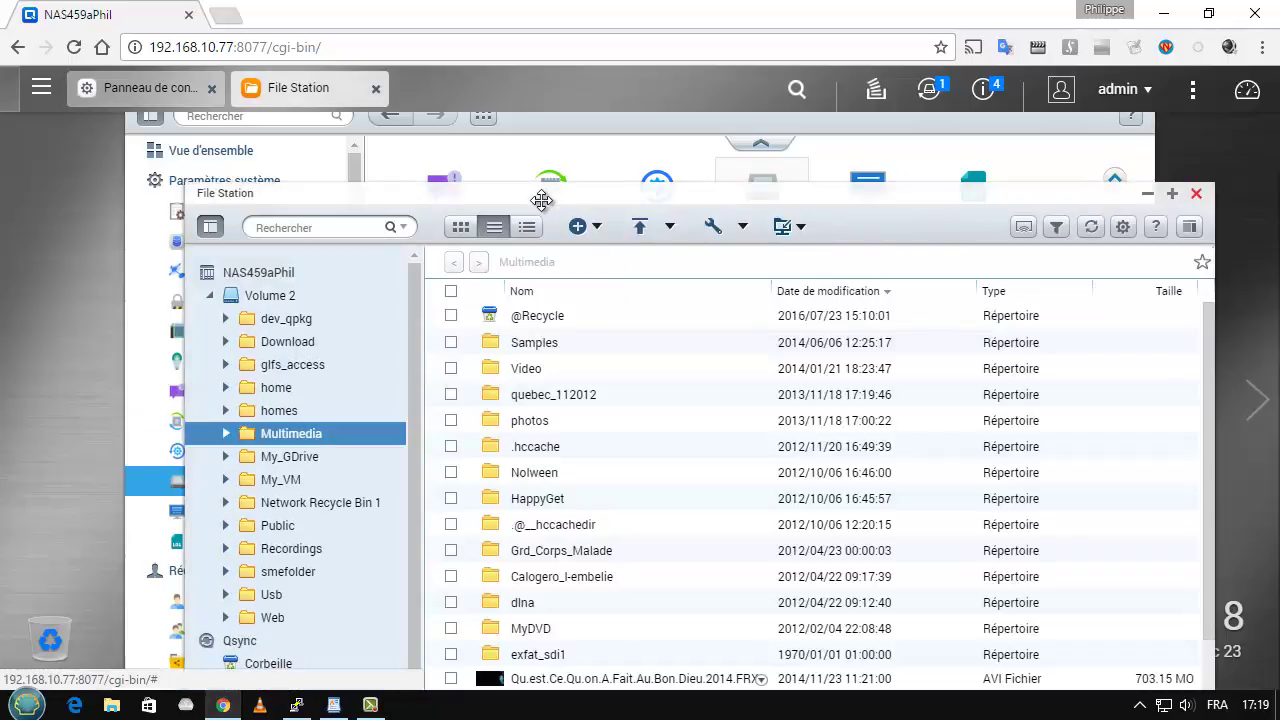
left_click_drag(548, 192, 393, 119)
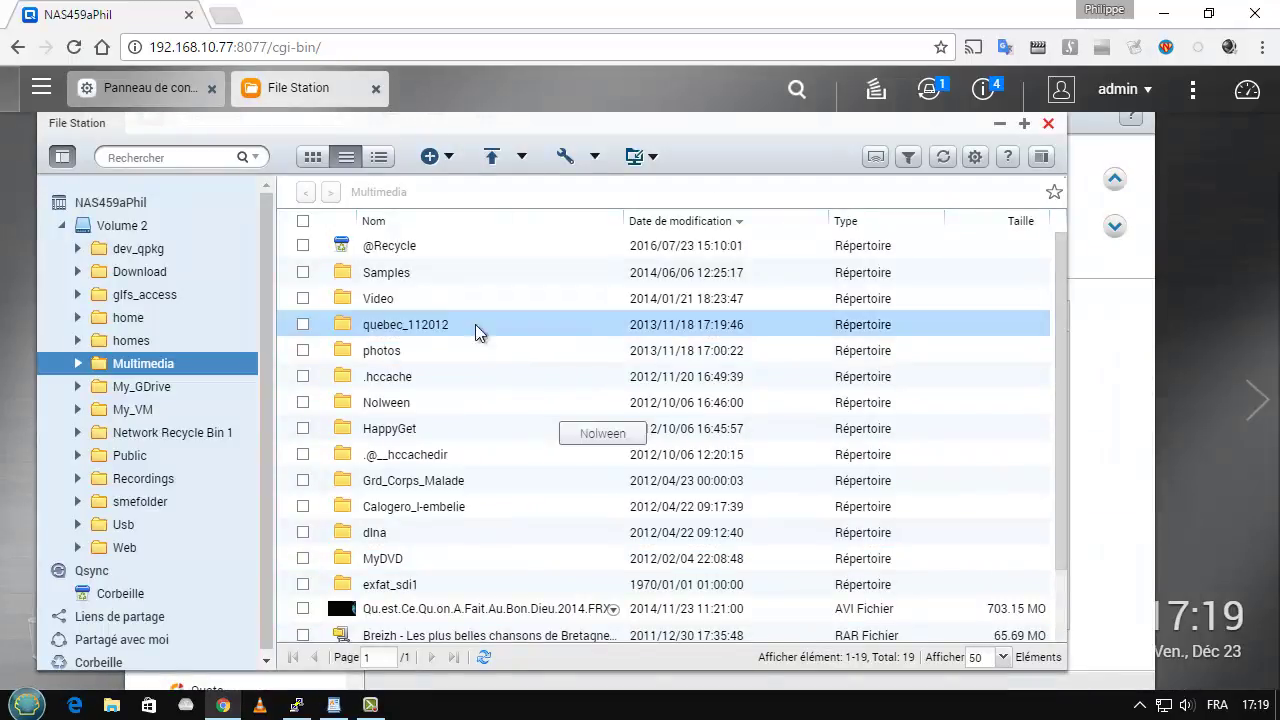
- Browse exfat_sdi1's SIC_CD1 and Taipei folders and select DSCN0687.JPG
scroll(494, 423, "down", 3)
double_click(390, 496)
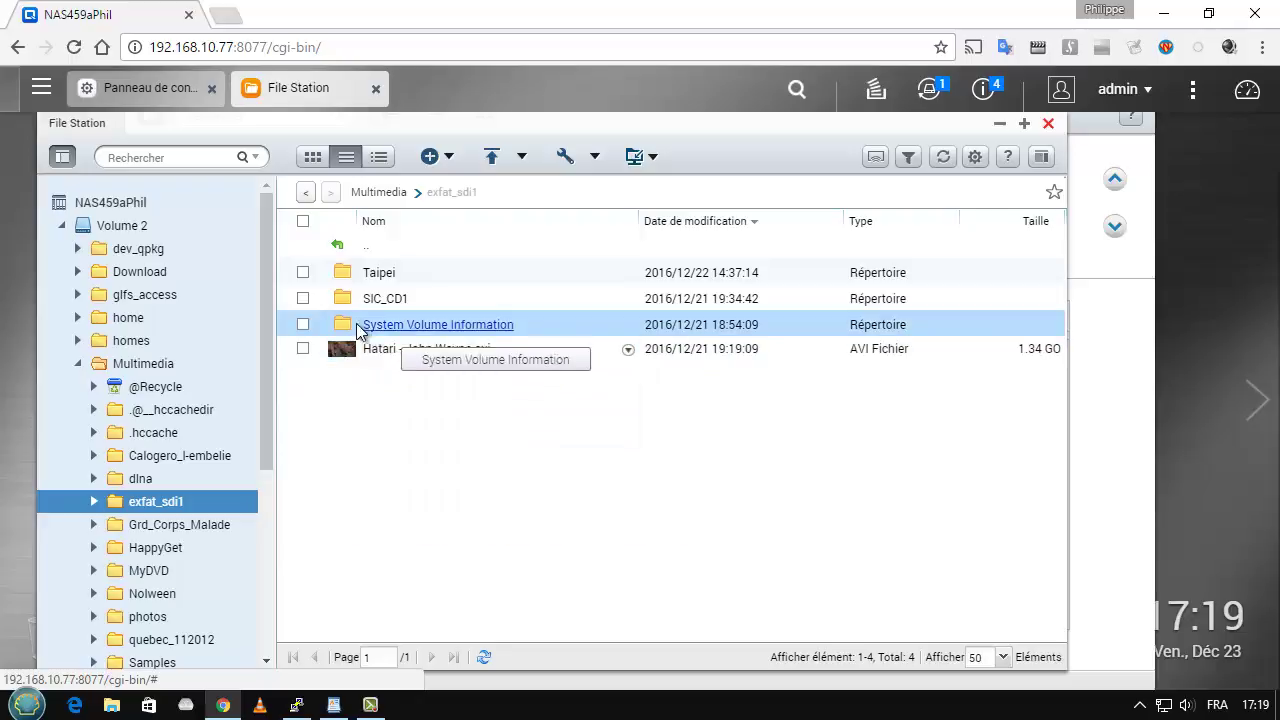
double_click(385, 301)
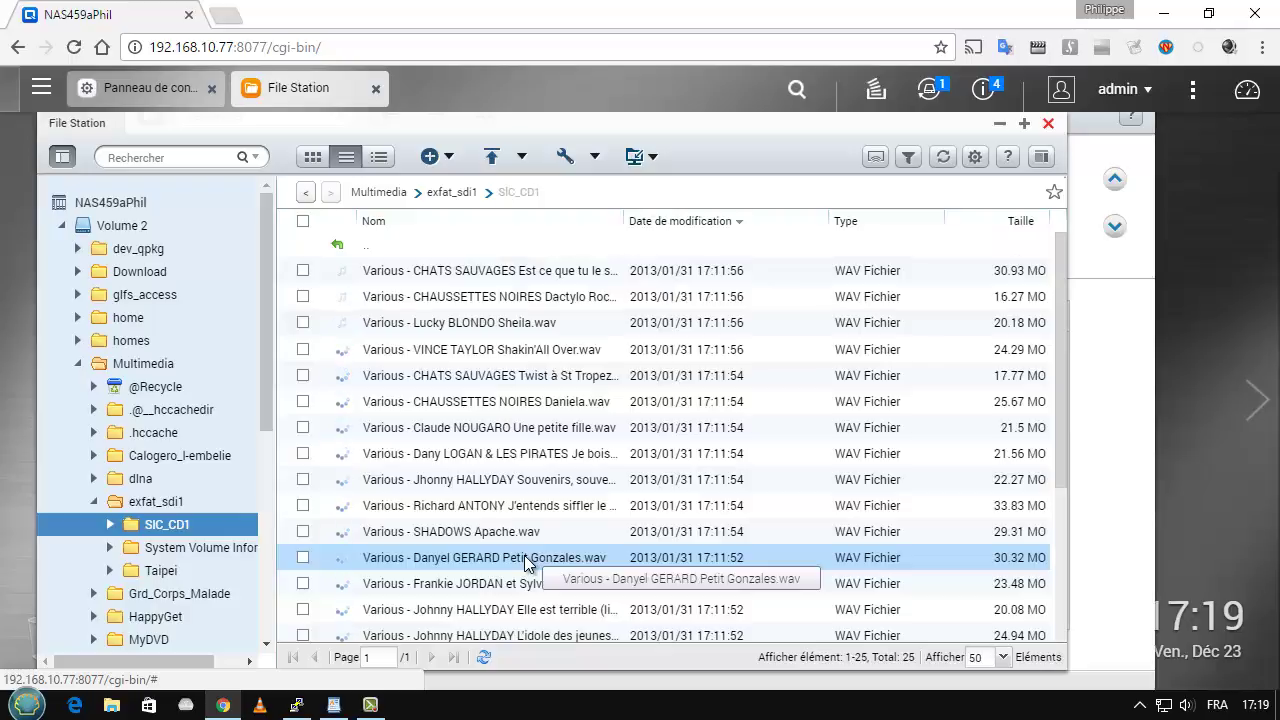
left_click(160, 571)
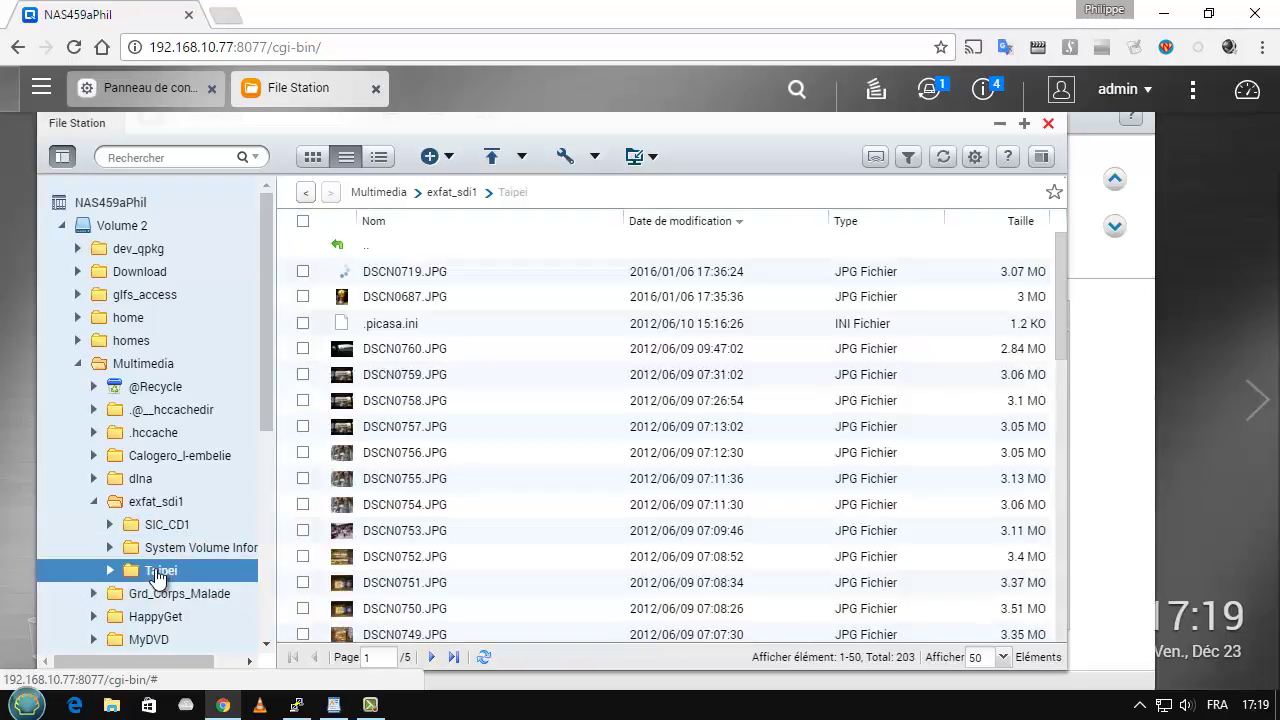
left_click(341, 298)
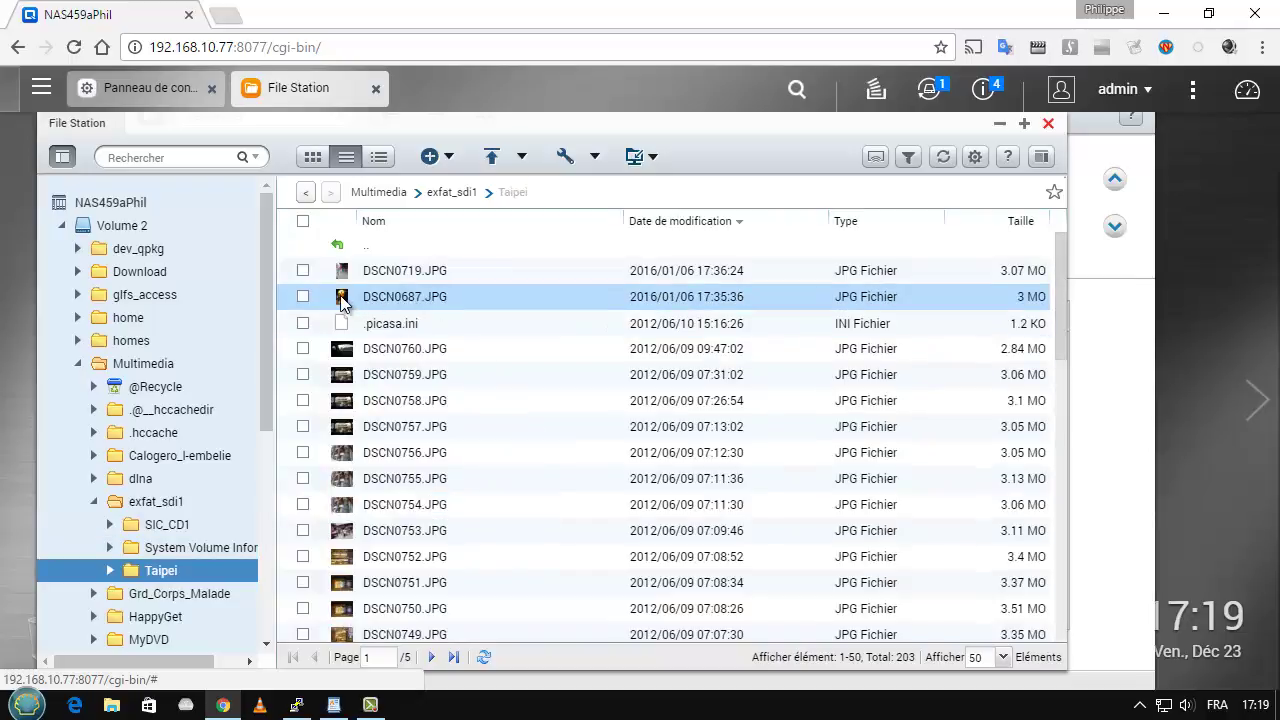
mouse_move(341, 300)
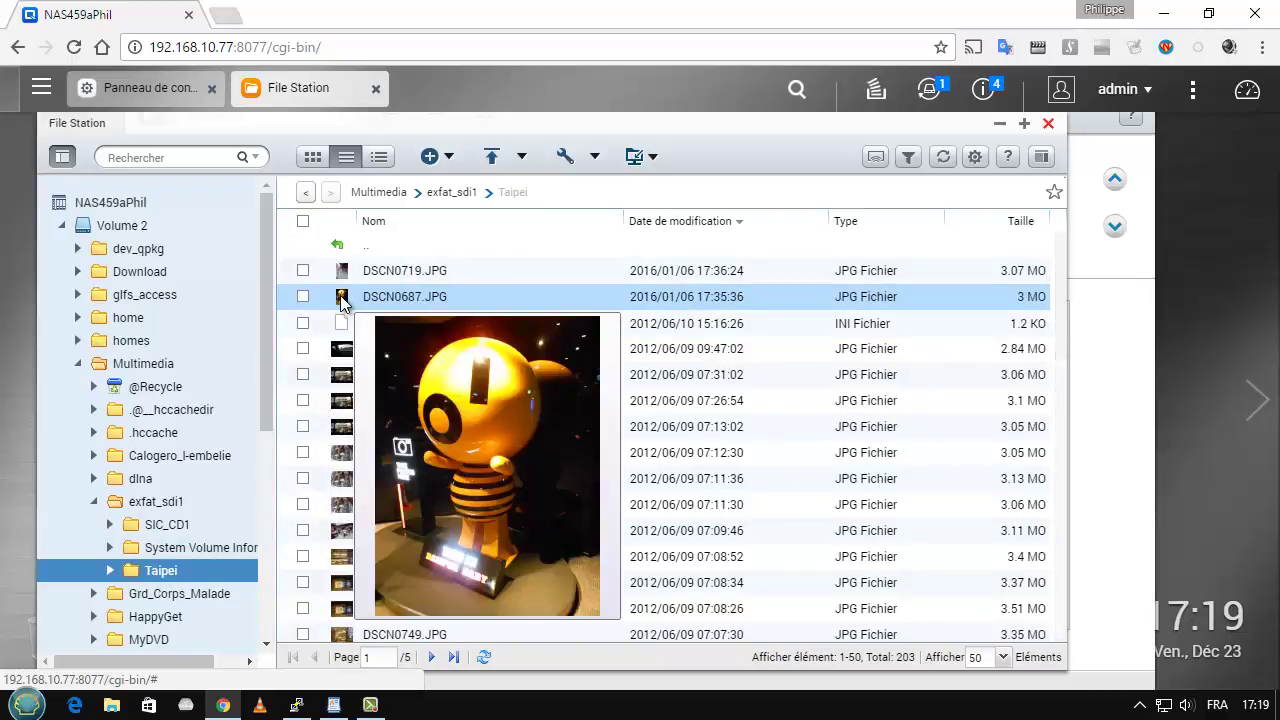
- Collapse the Multimedia and Volume 2 folders in the tree and minimize File Station
left_click(80, 364)
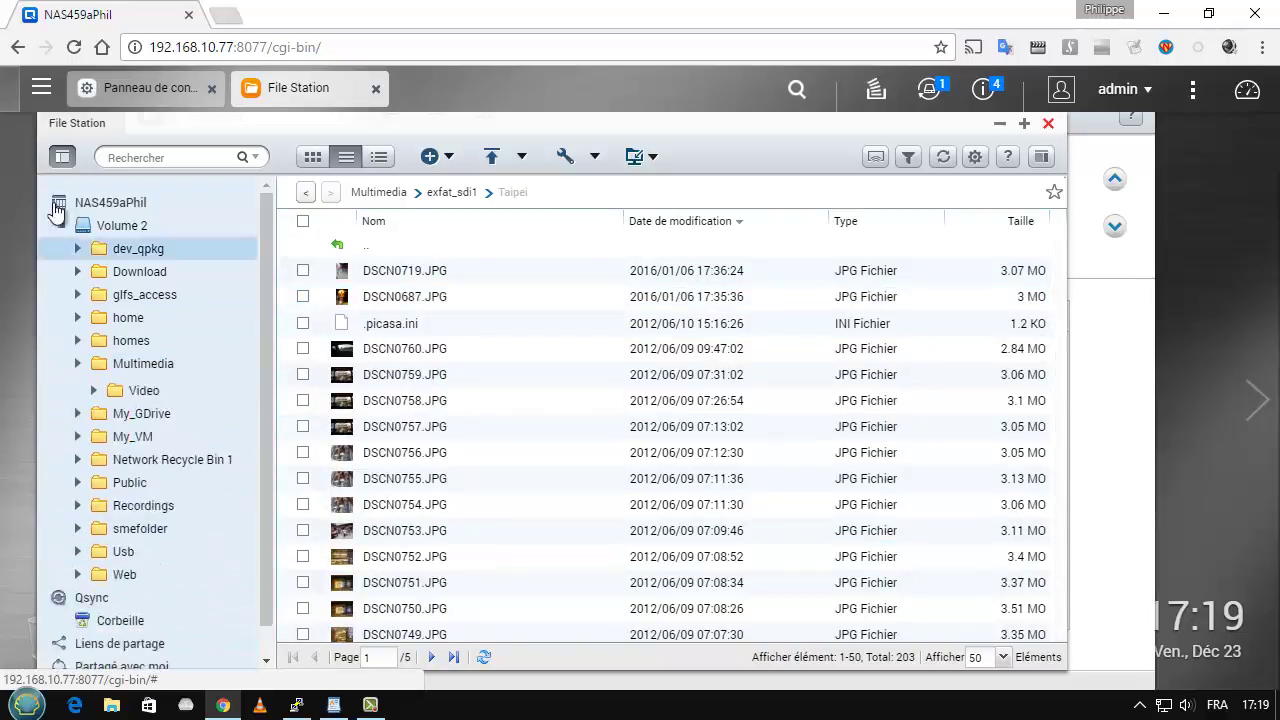
left_click(62, 226)
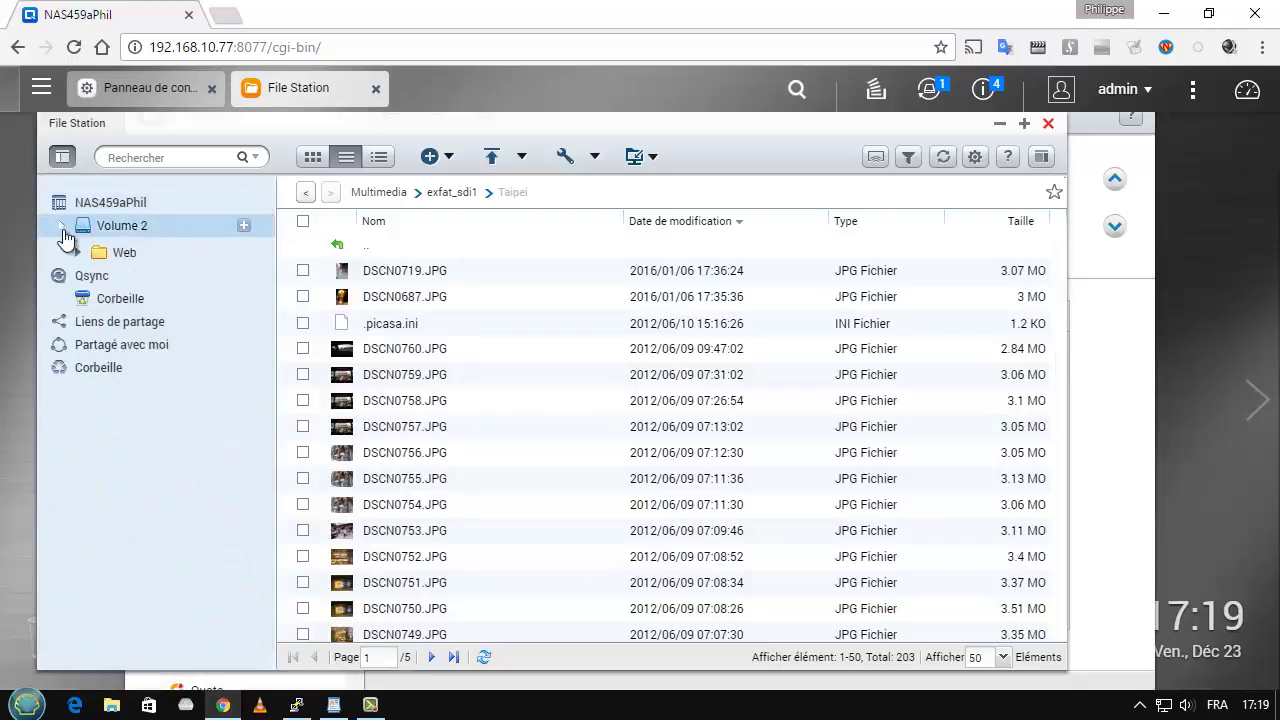
left_click(1000, 124)
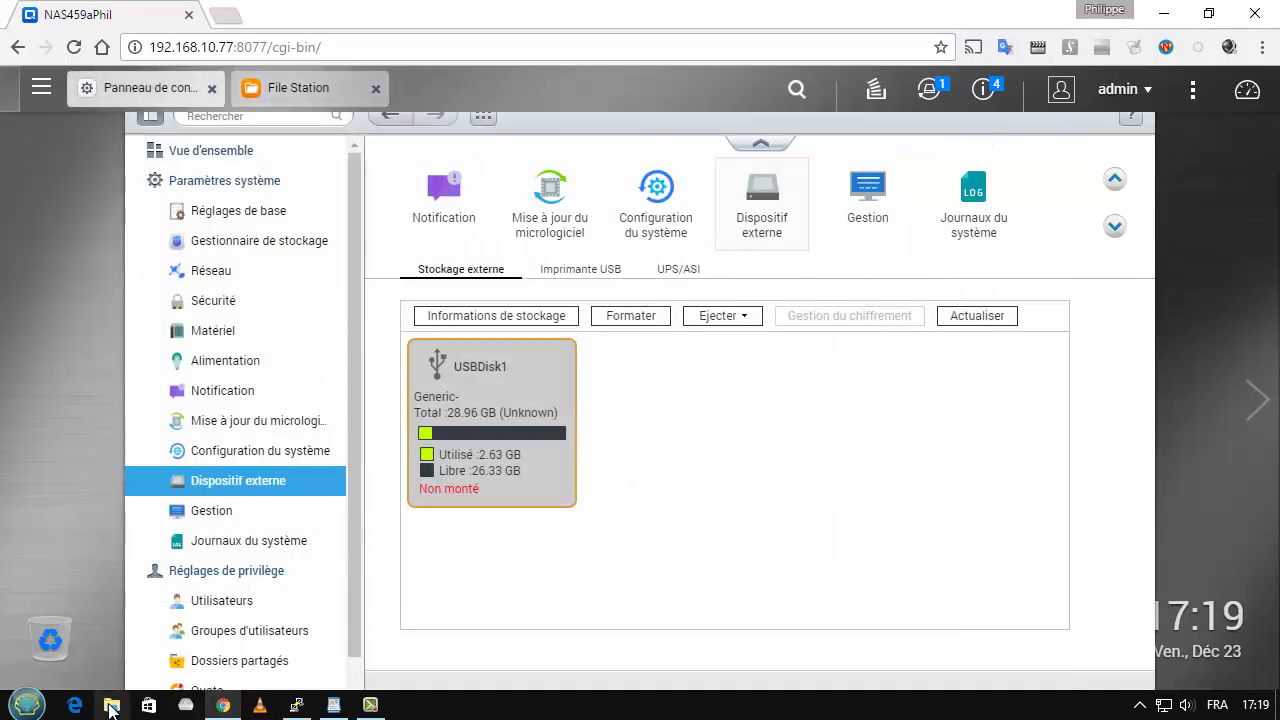
- Show File Explorer's Réseau view and scroll the computer list to NAS459APHIL
left_click(112, 706)
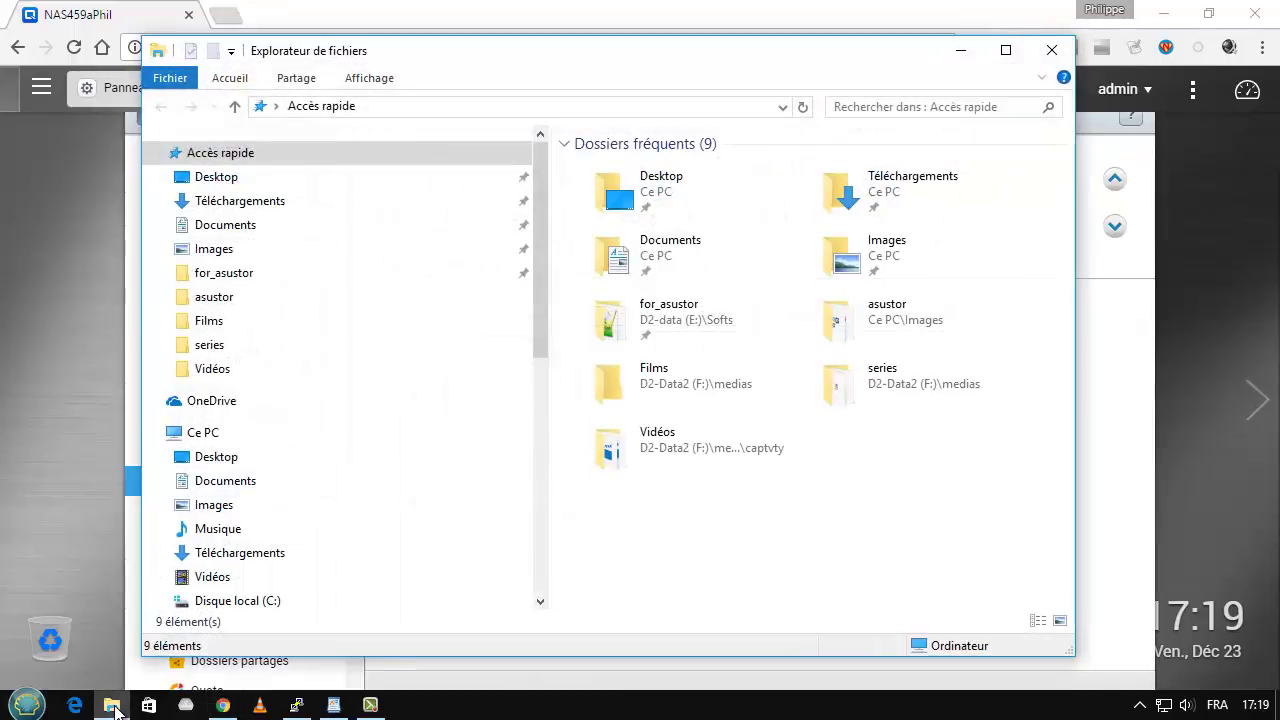
scroll(329, 460, "down", 5)
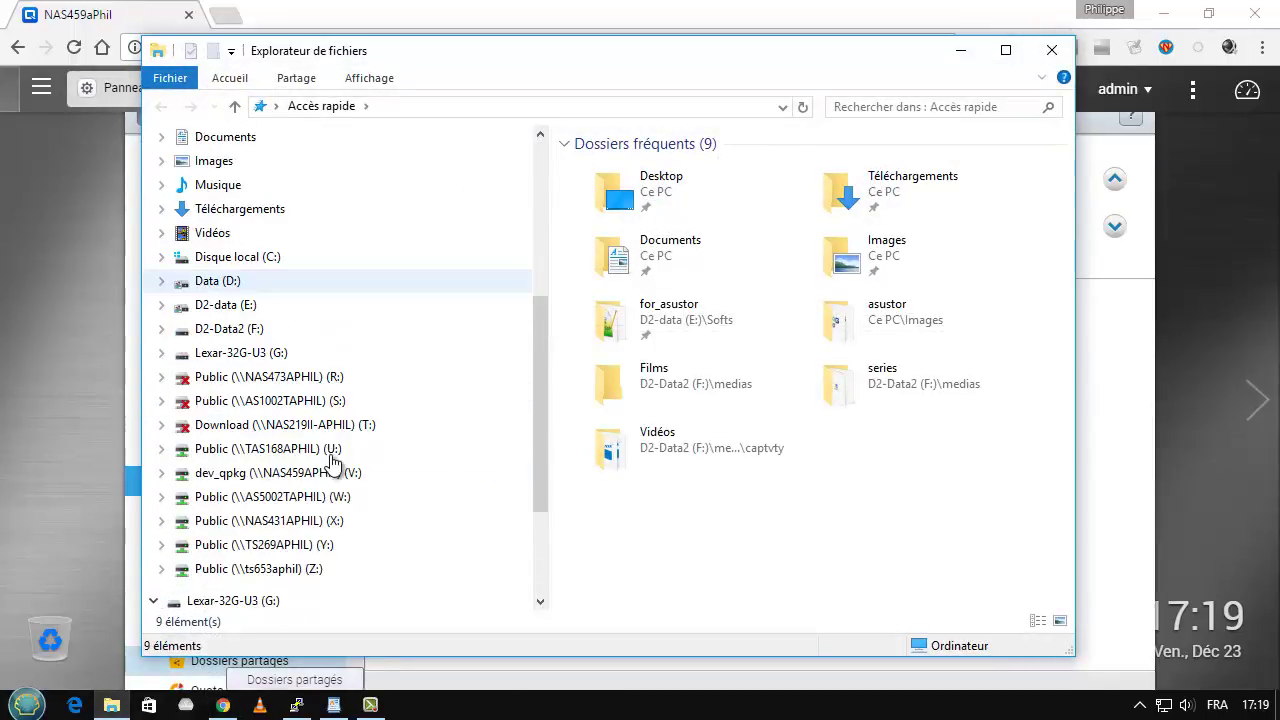
scroll(300, 440, "down", 3)
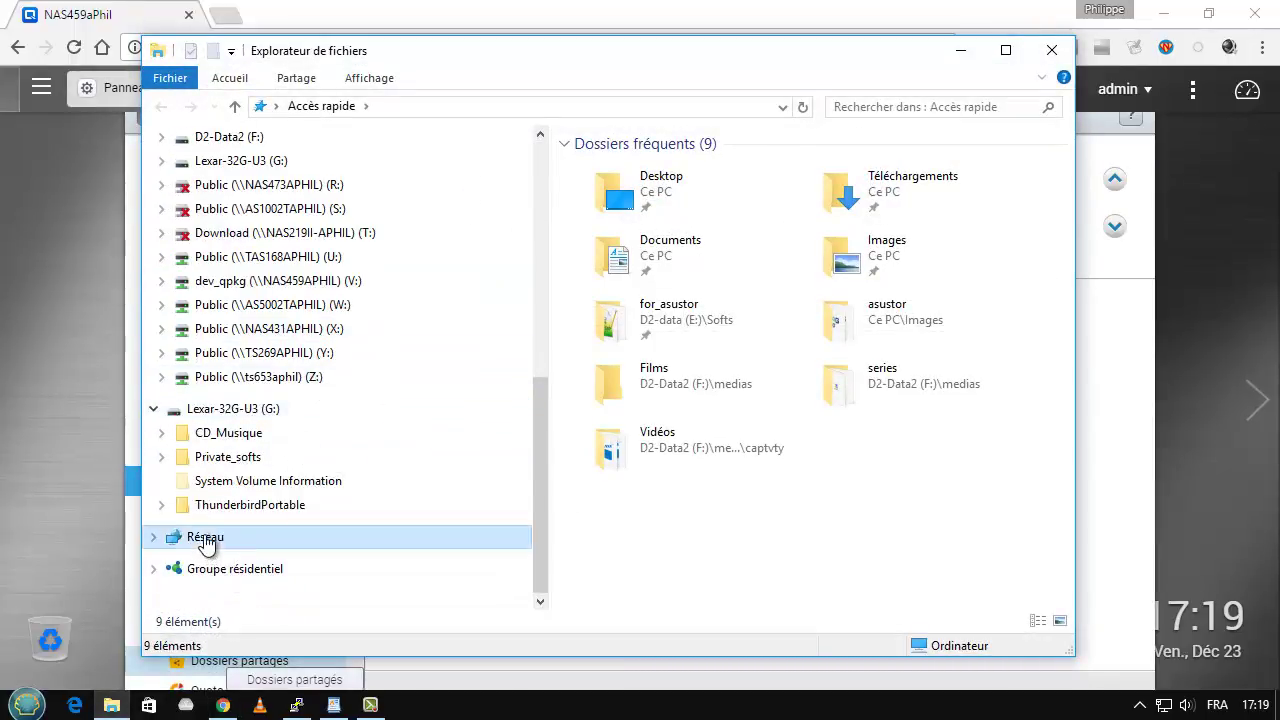
left_click(205, 538)
scroll(377, 251, "up", 3)
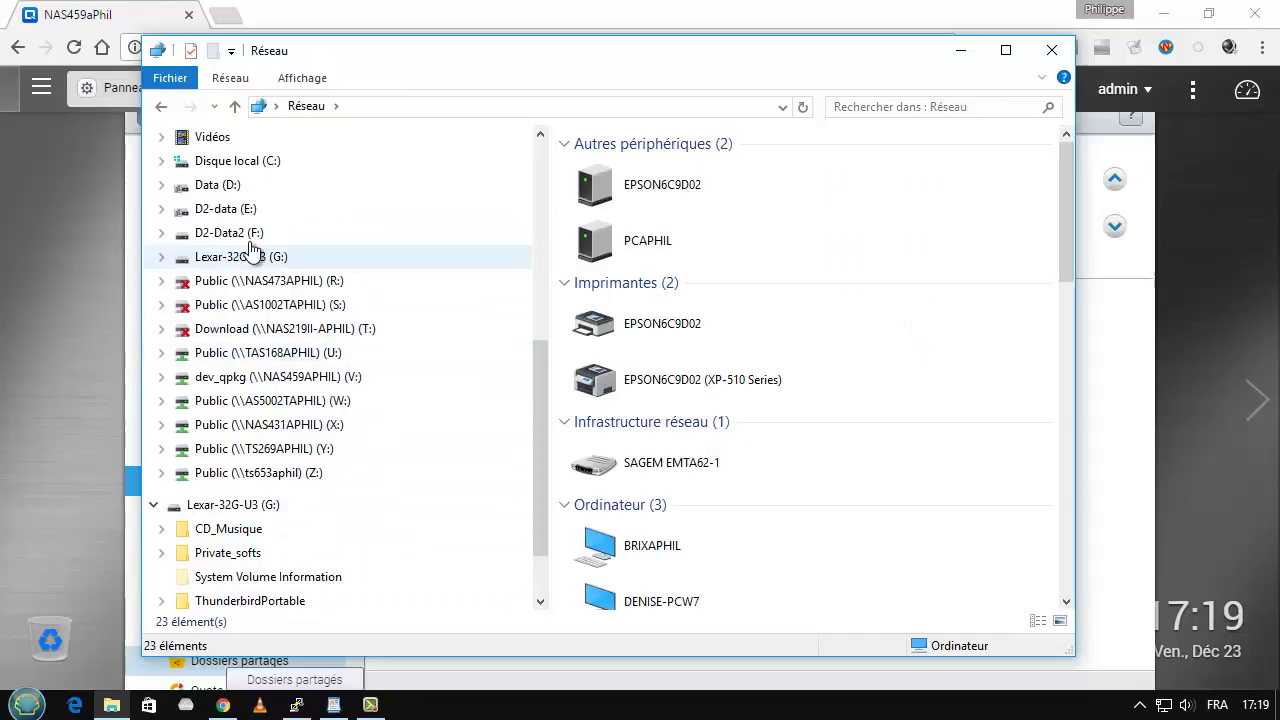
scroll(251, 248, "up", 3)
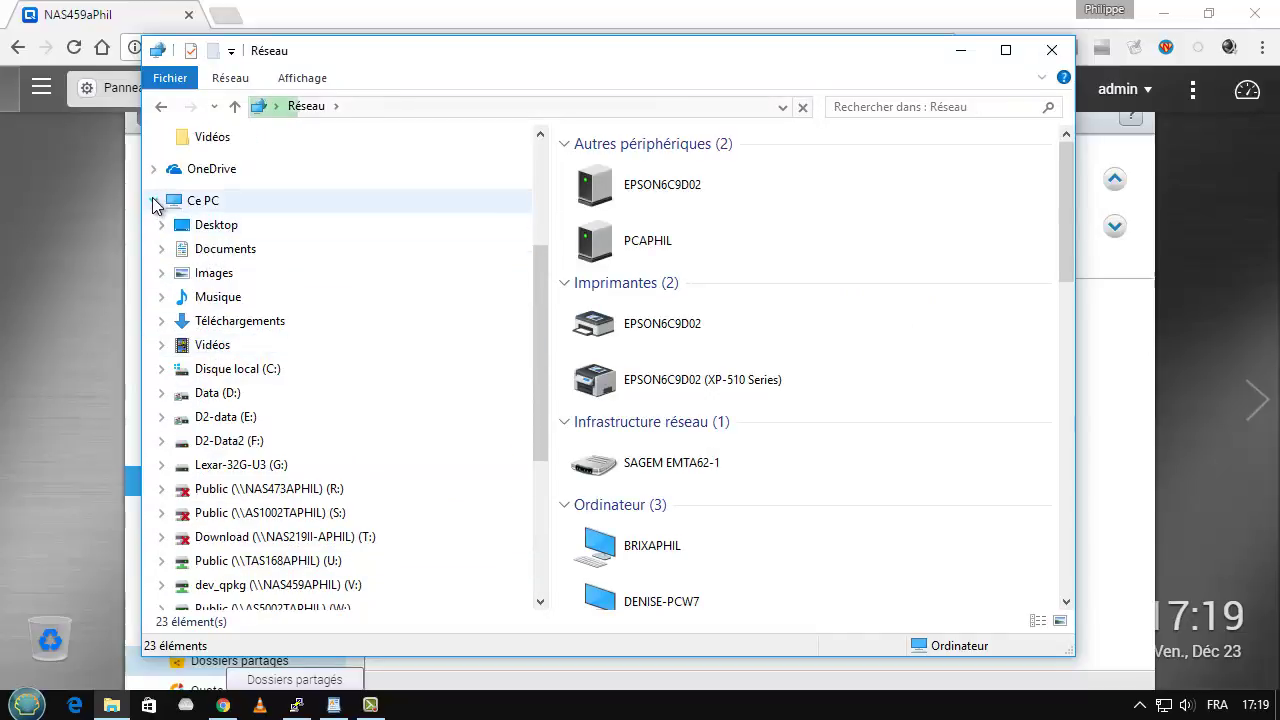
left_click(154, 201)
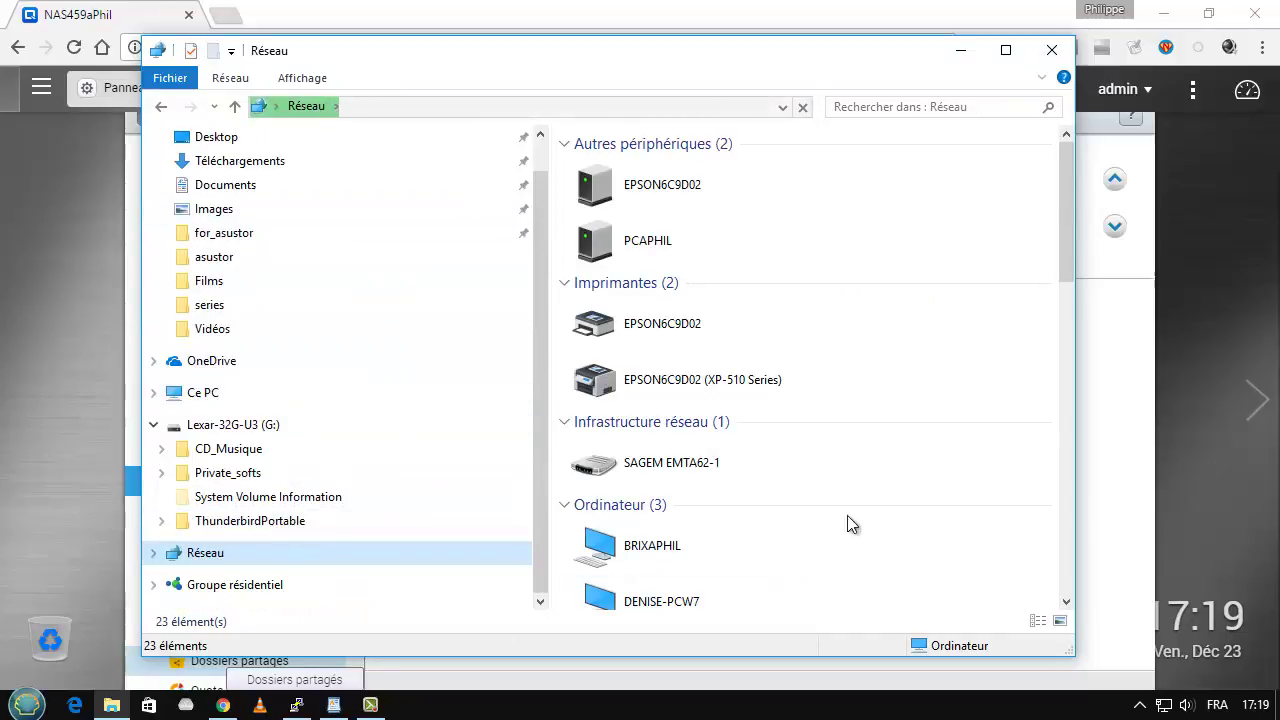
scroll(848, 460, "down", 8)
scroll(975, 440, "up", 5)
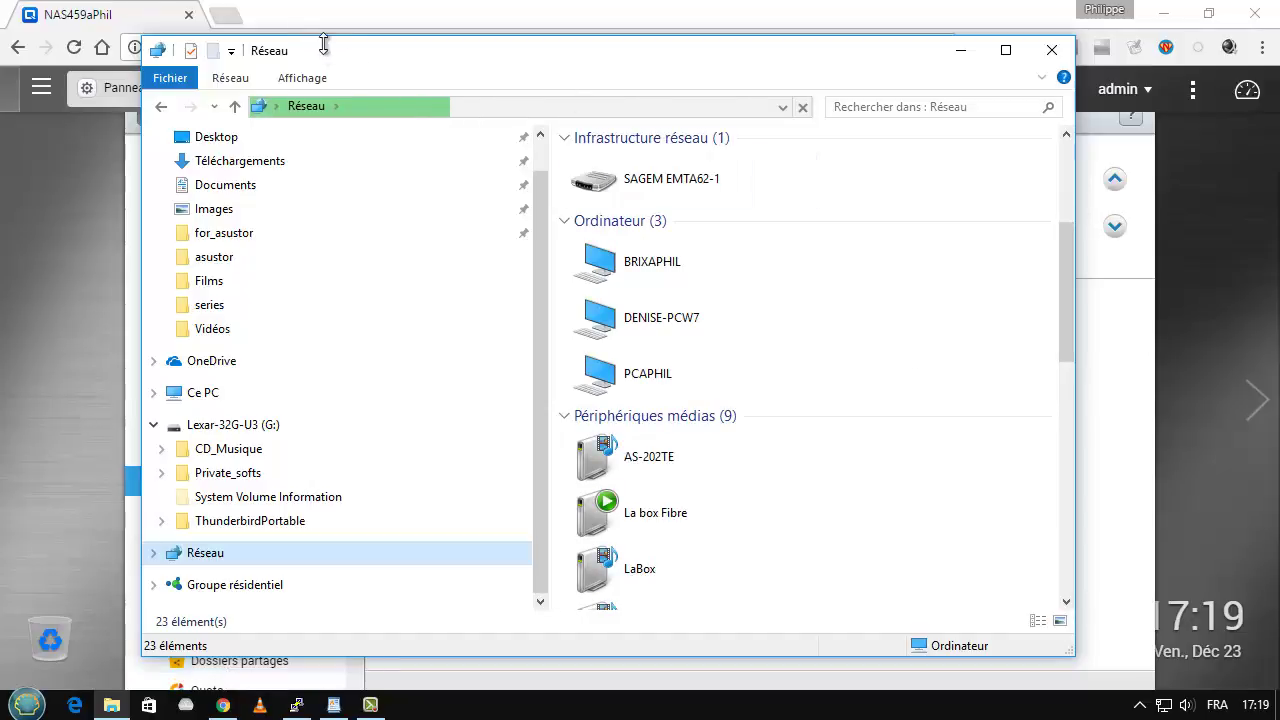
left_click_drag(305, 48, 266, 34)
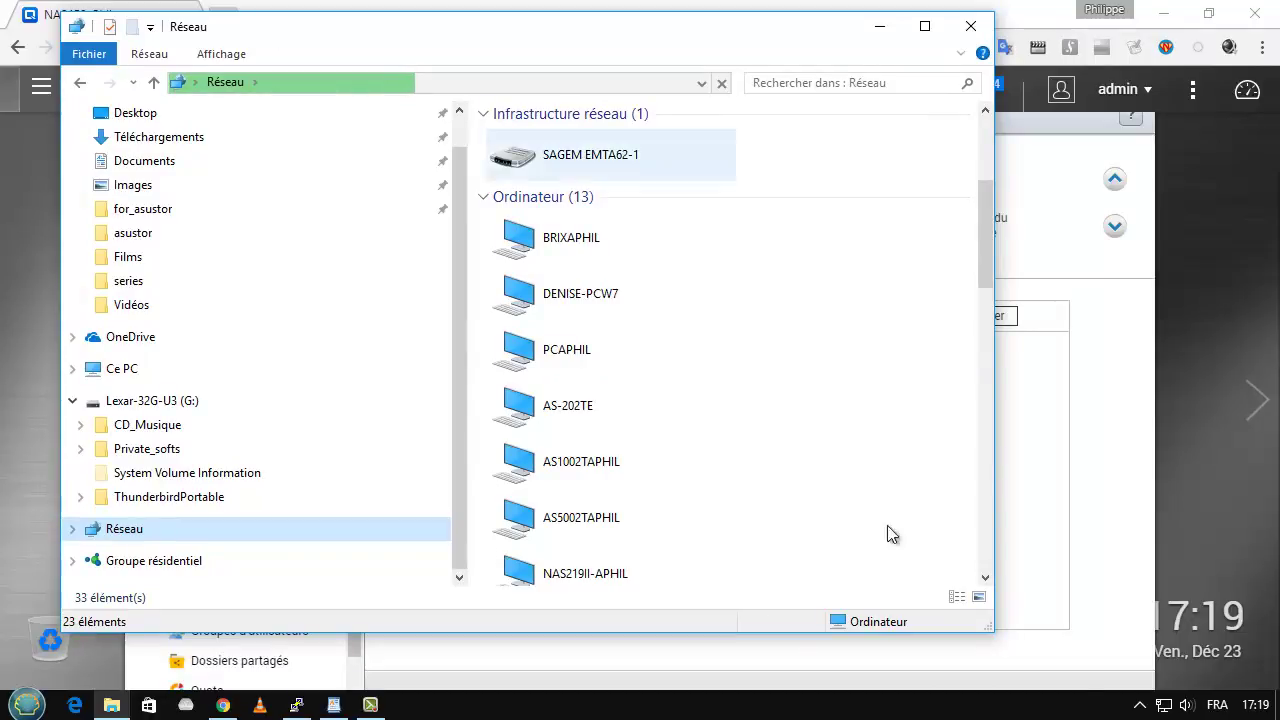
scroll(770, 452, "down", 4)
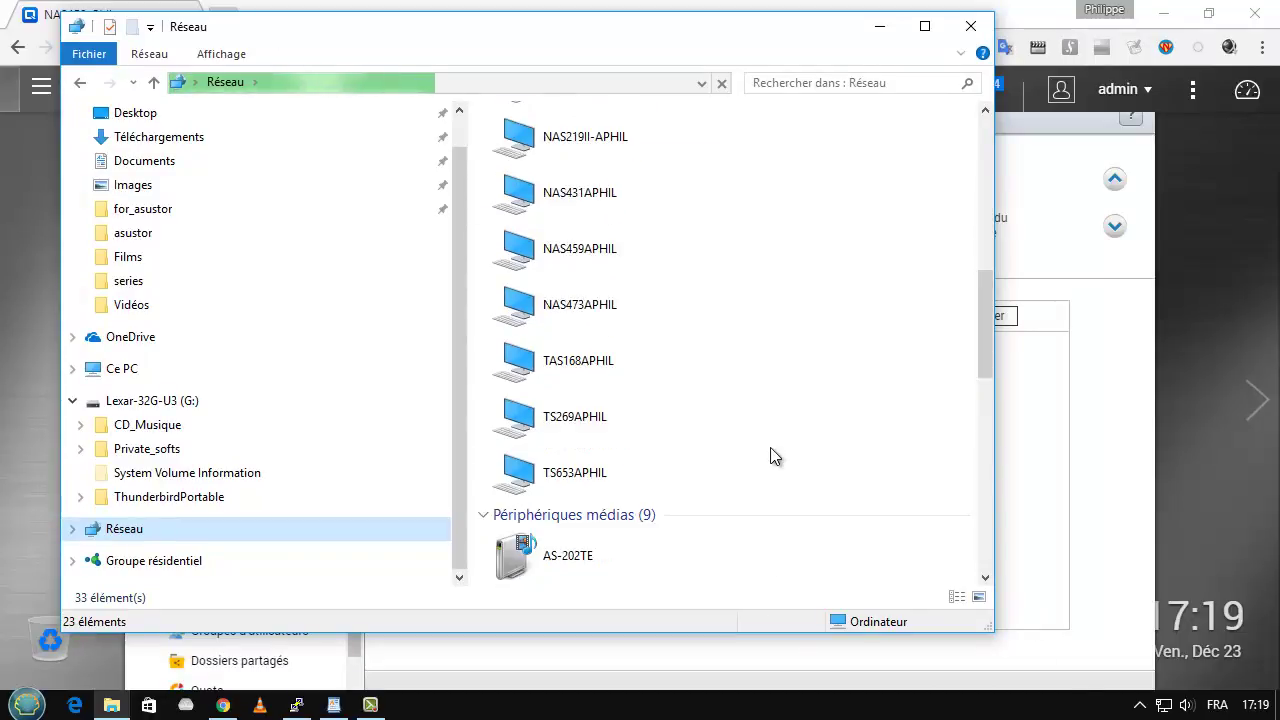
- Open NAS459APHIL > Multimedia > exfat_sdi1 in the network view
double_click(566, 252)
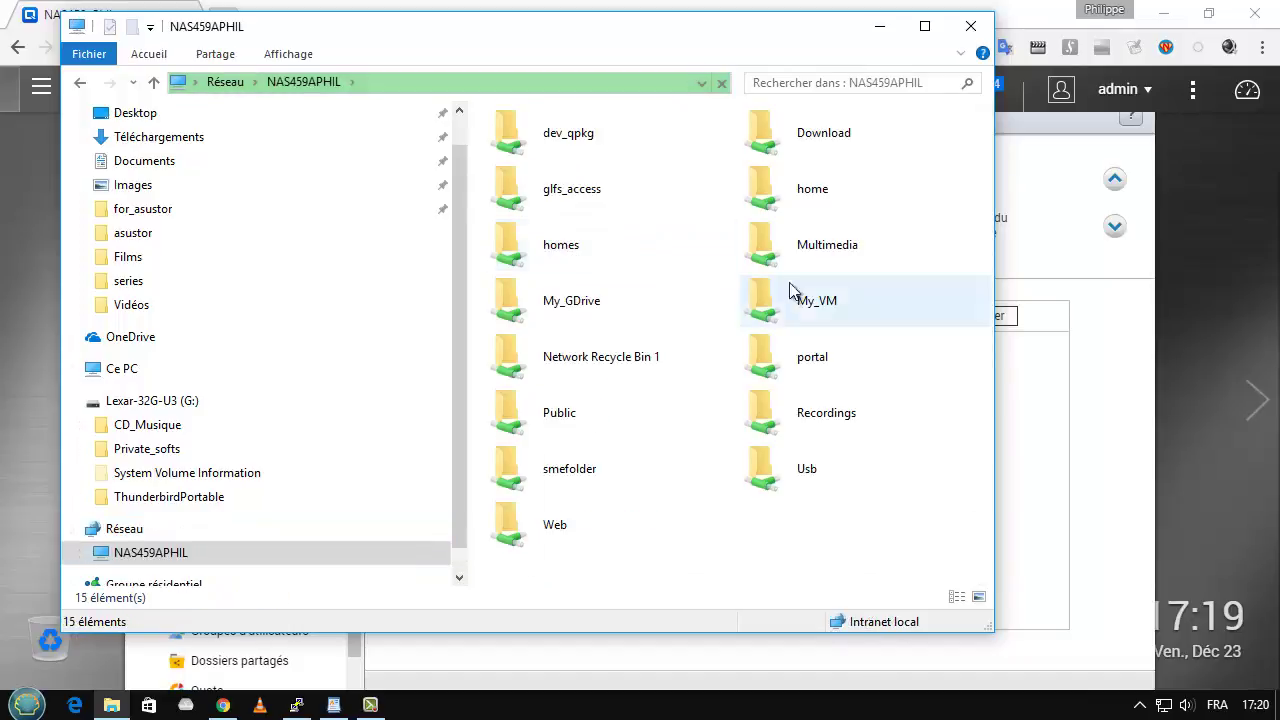
double_click(805, 244)
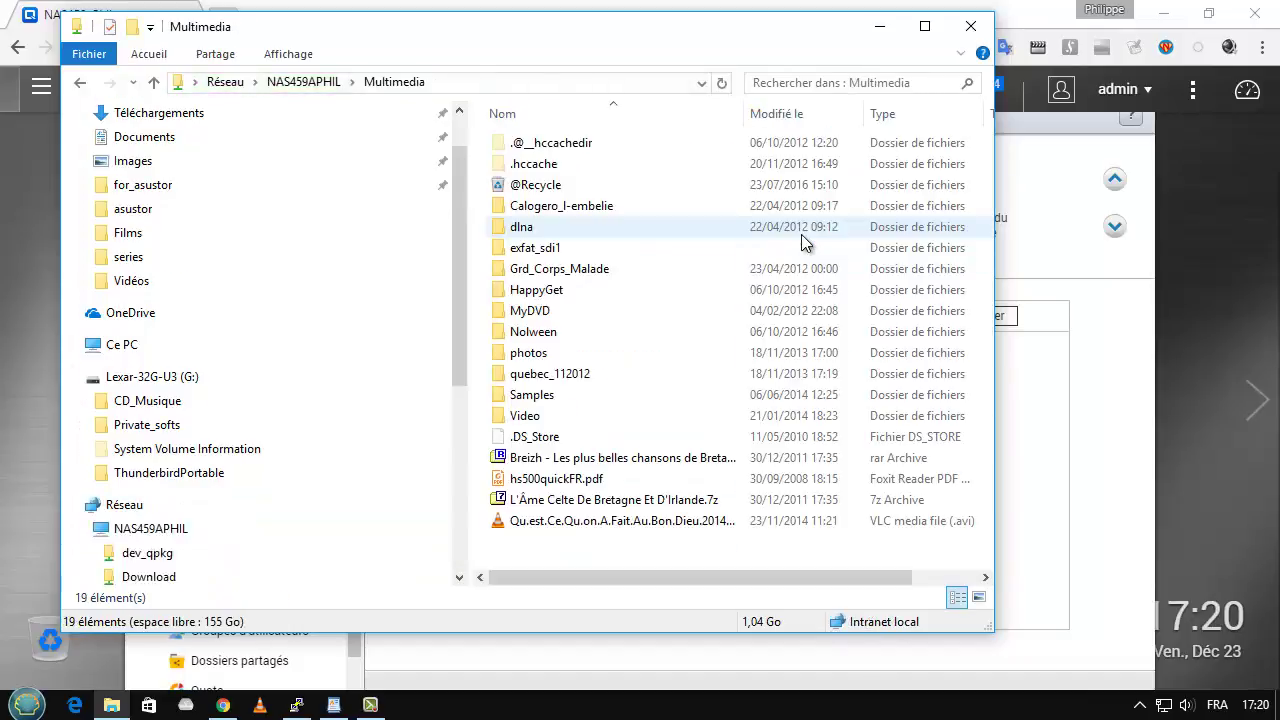
double_click(549, 247)
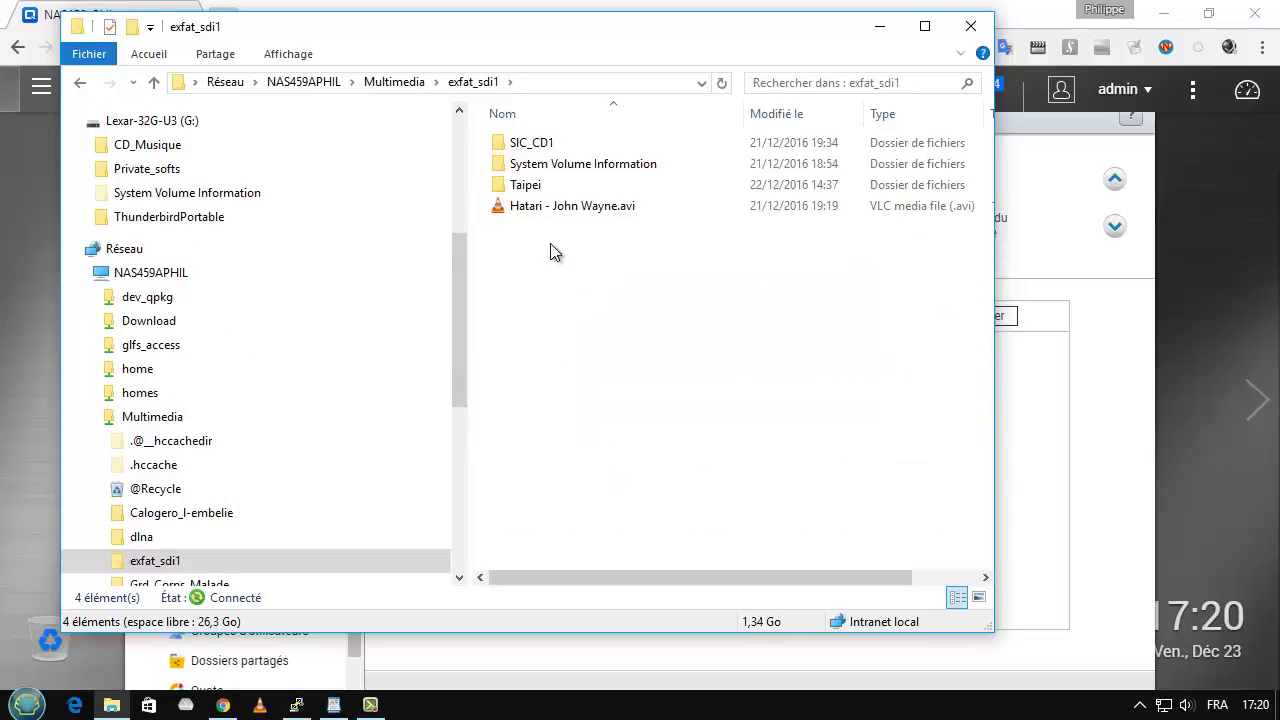
- Play Hatari - John Wayne.avi, close the player, and collapse NAS459APHIL in the tree
left_click(555, 207)
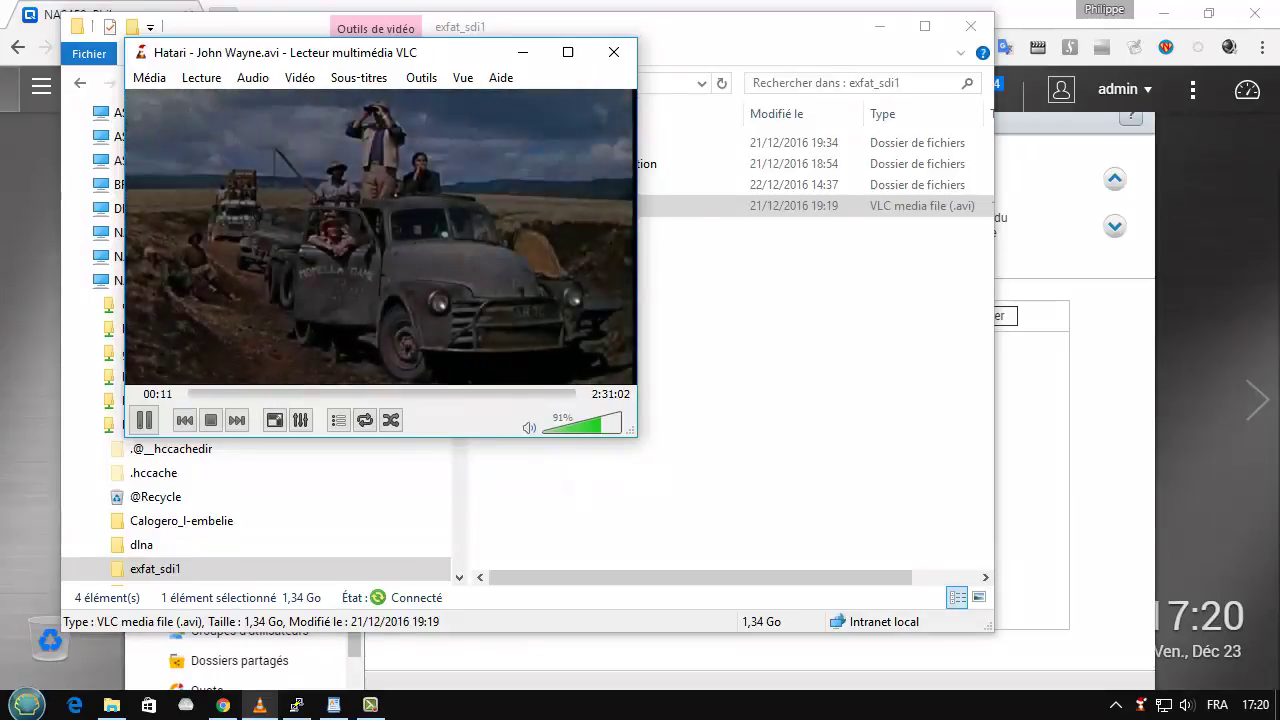
left_click(614, 52)
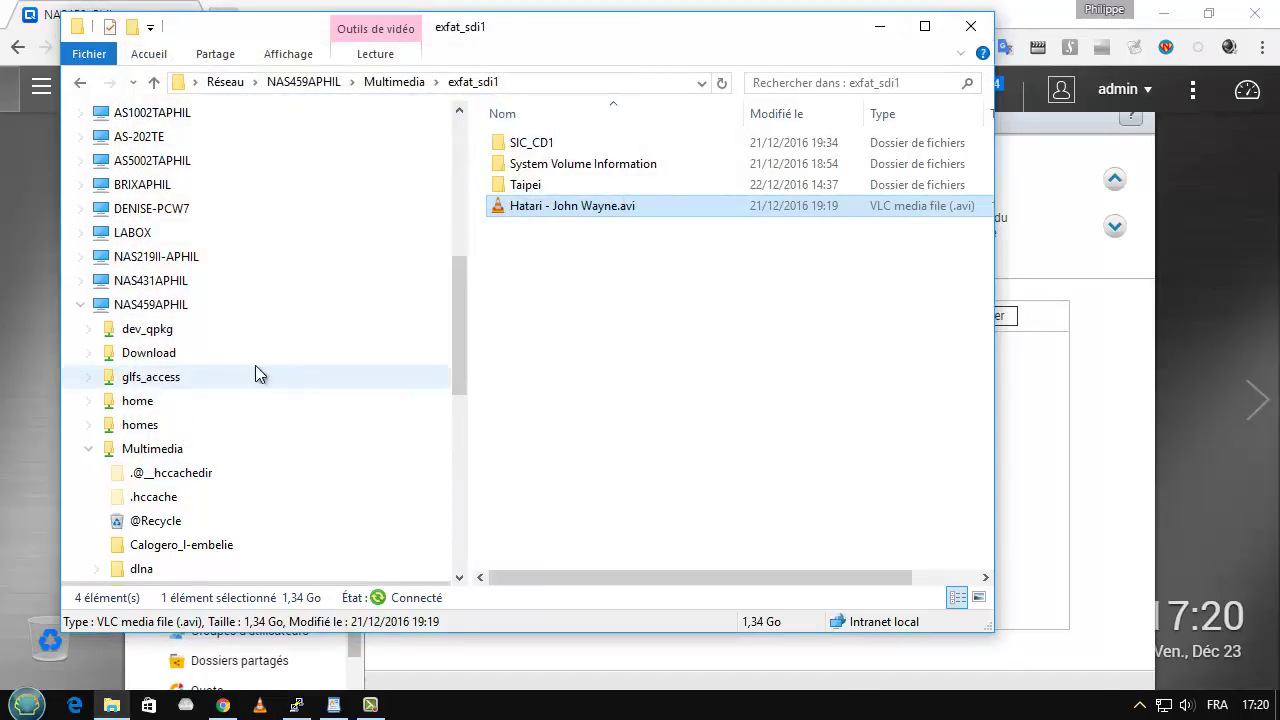
left_click(80, 304)
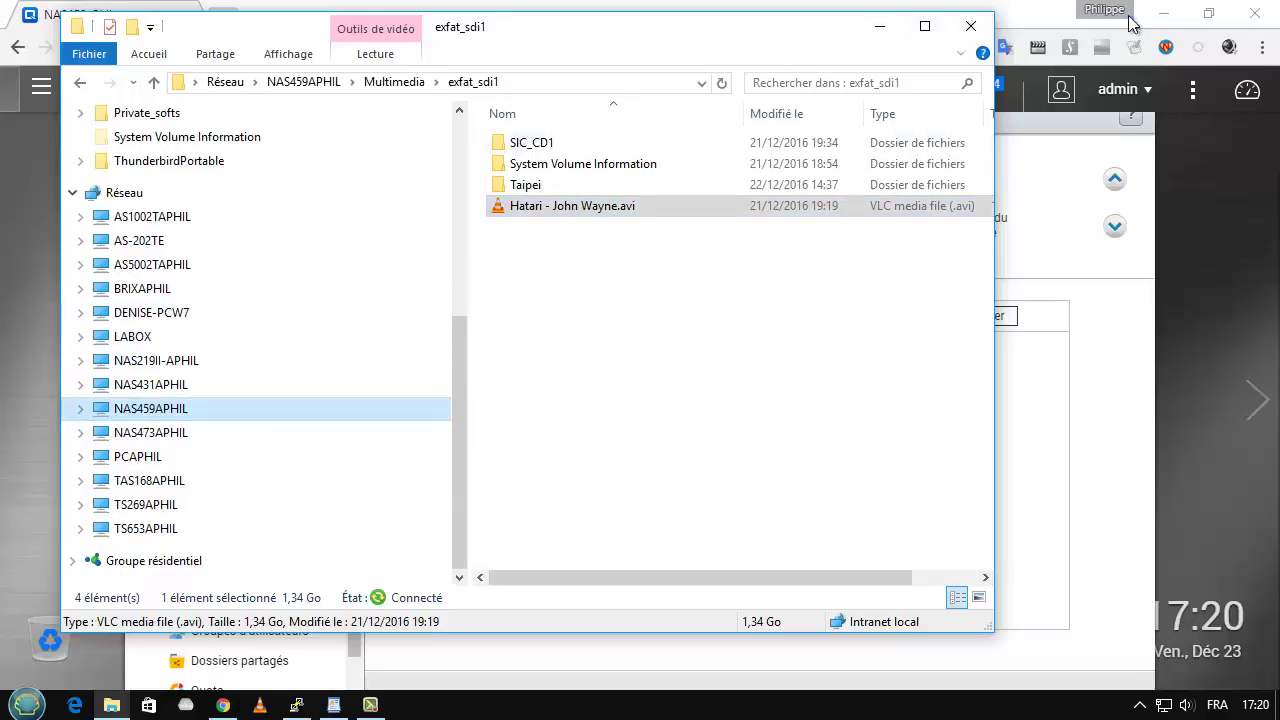
- Close Explorer and display my_mount's usage in the PuTTY session
left_click(986, 30)
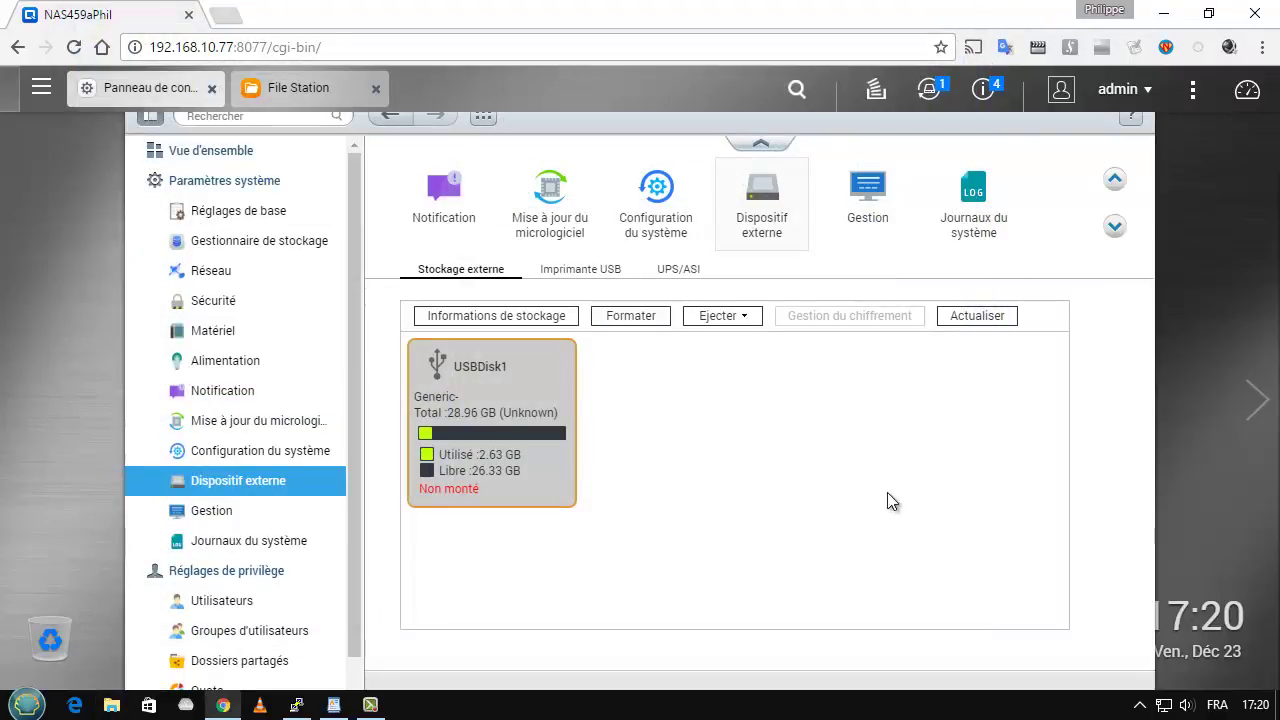
left_click(370, 708)
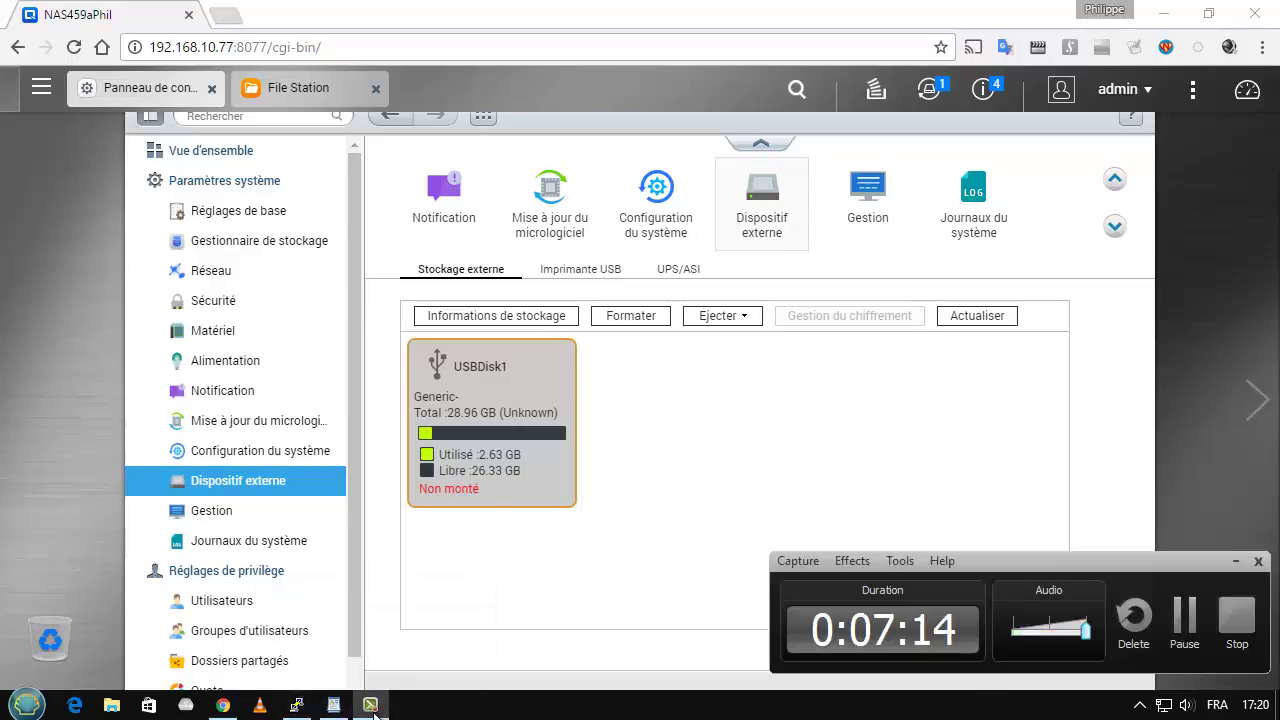
left_click(370, 708)
left_click(296, 705)
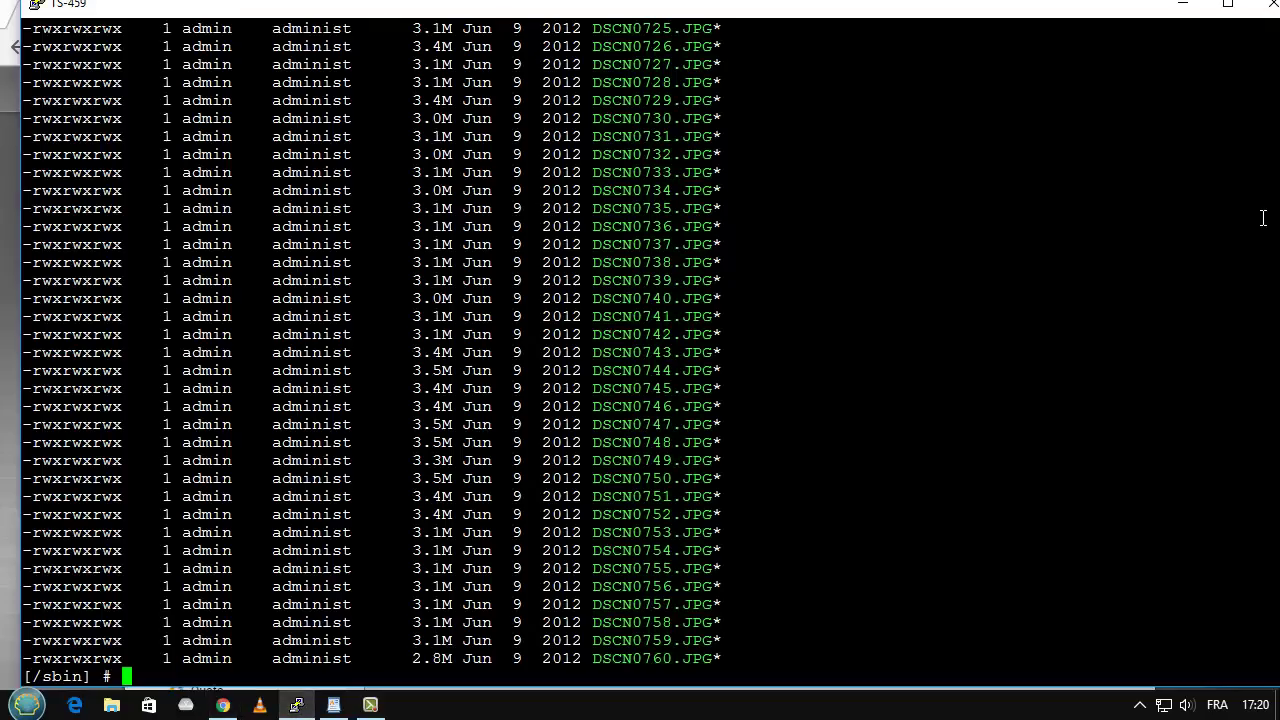
type("my_mount")
key("Return")
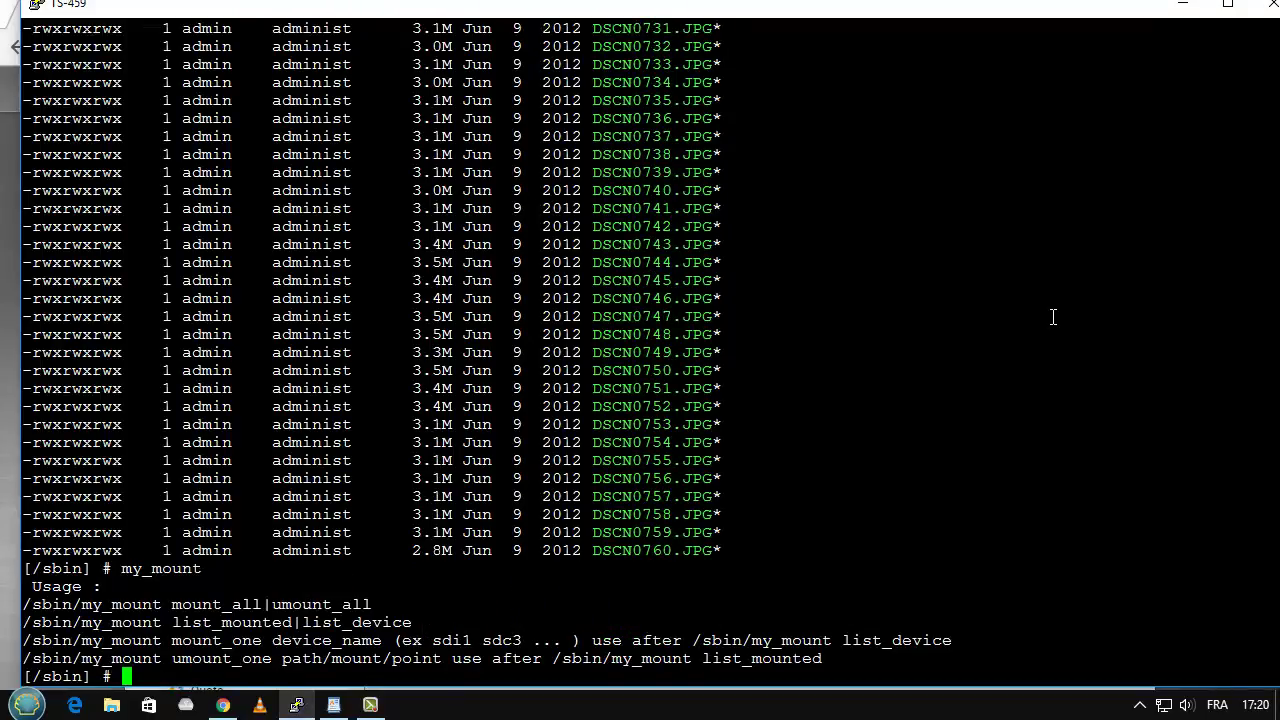
- Run my_mount umount_all to unmount the exFAT disk
type("my_m")
key("Tab")
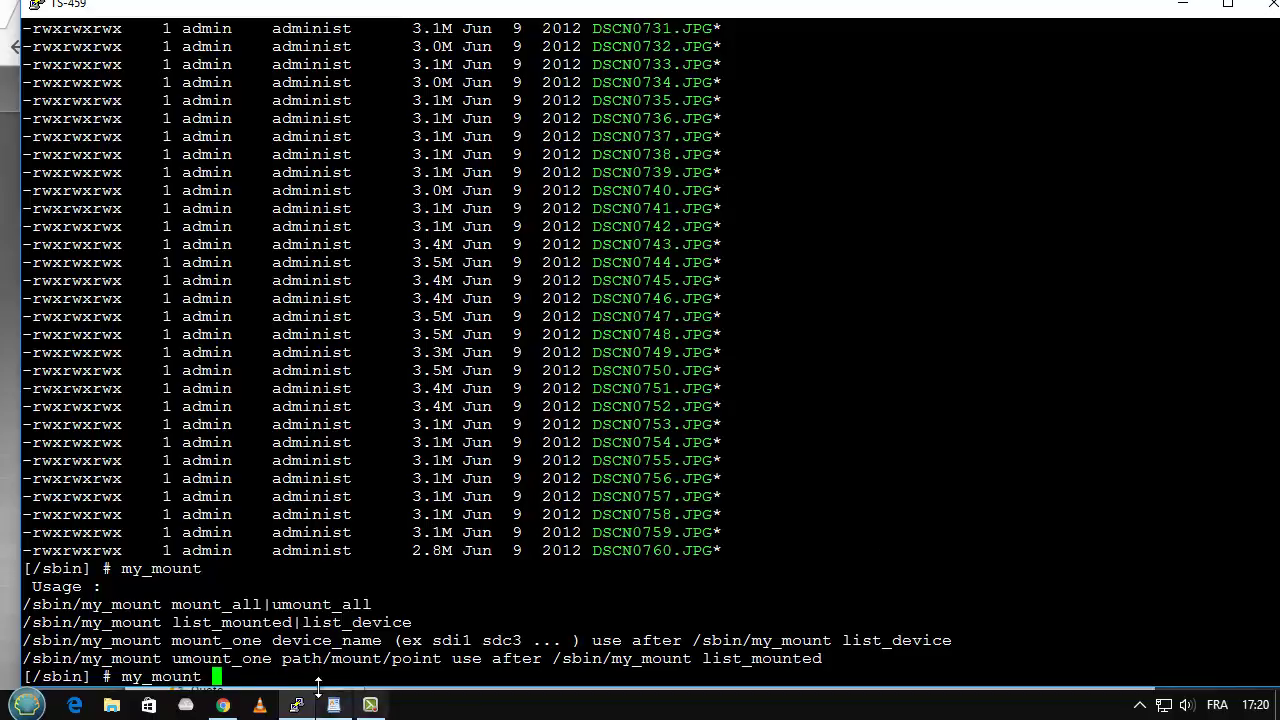
double_click(322, 604)
right_click(463, 586)
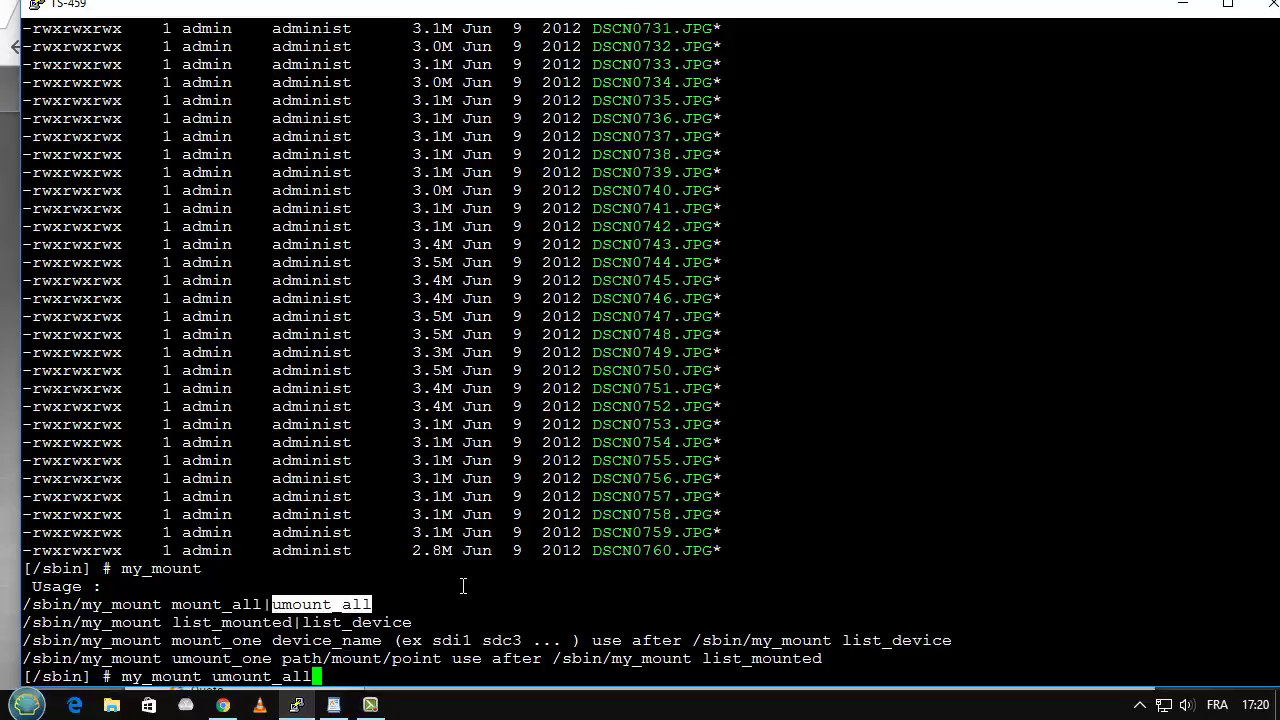
key("Return")
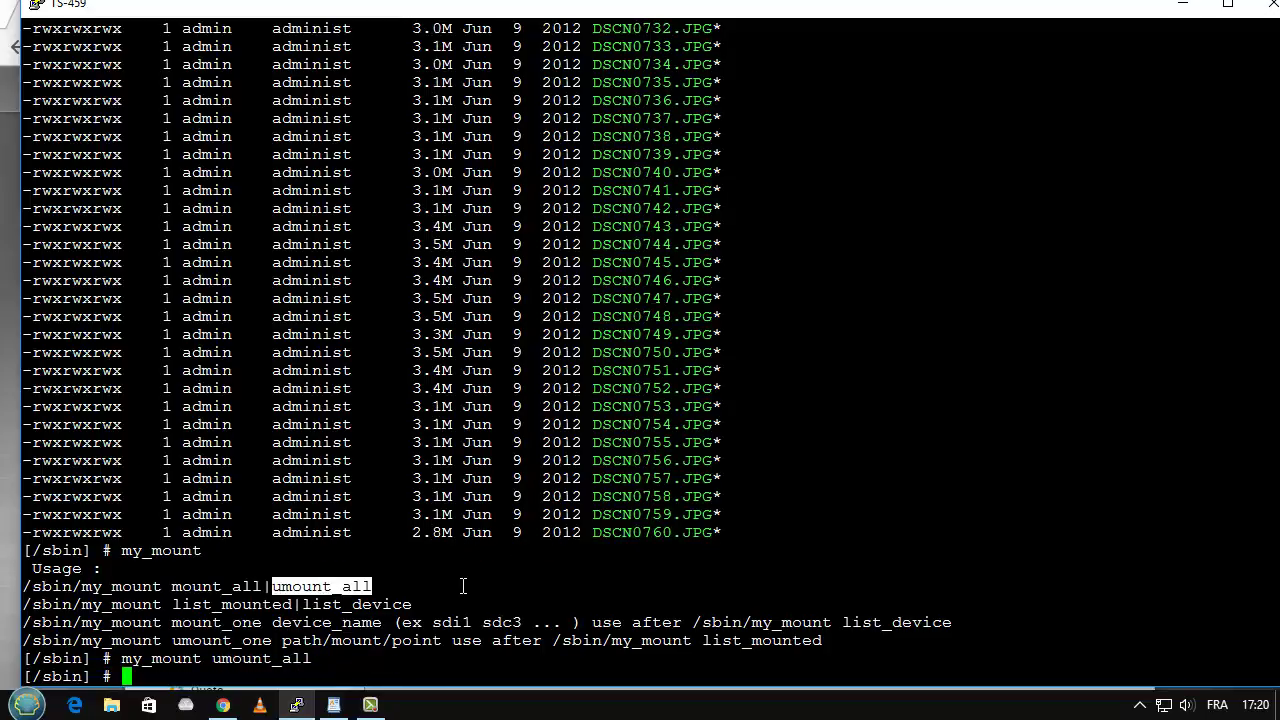
- Run my_mount list_mounted and mount to confirm sdi1 remains only at /share/external/sdi1
key("Up")
key("BackSpace")
key("BackSpace")
key("BackSpace")
key("BackSpace")
key("BackSpace")
key("BackSpace")
key("BackSpace")
key("BackSpace")
key("BackSpace")
key("BackSpace")
left_click(204, 604)
double_click(204, 604)
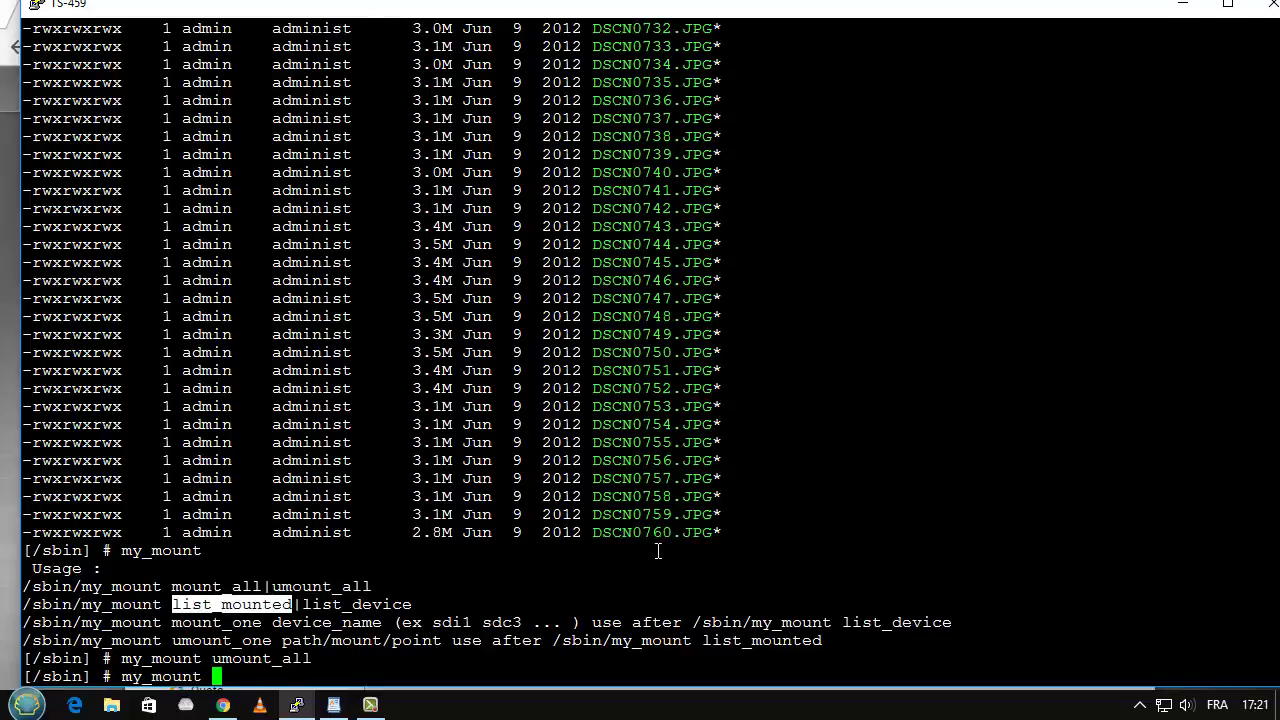
right_click(657, 552)
key("Return")
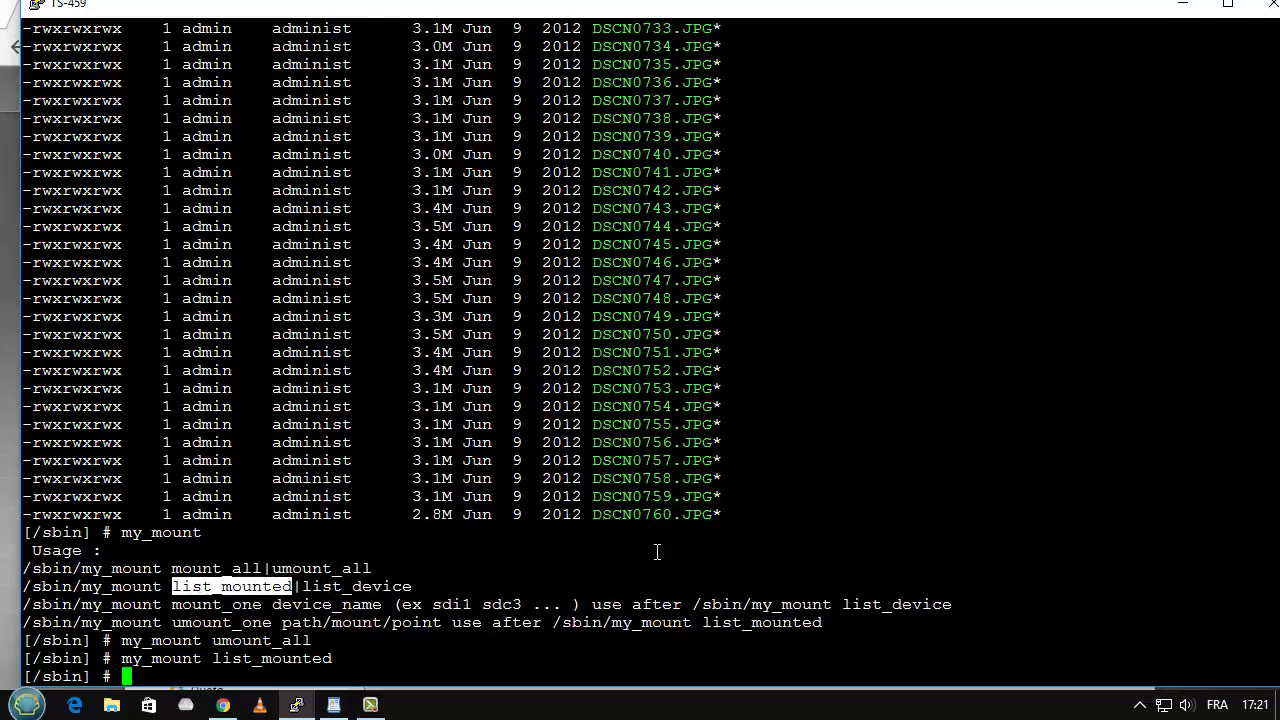
type("mount")
key("Return")
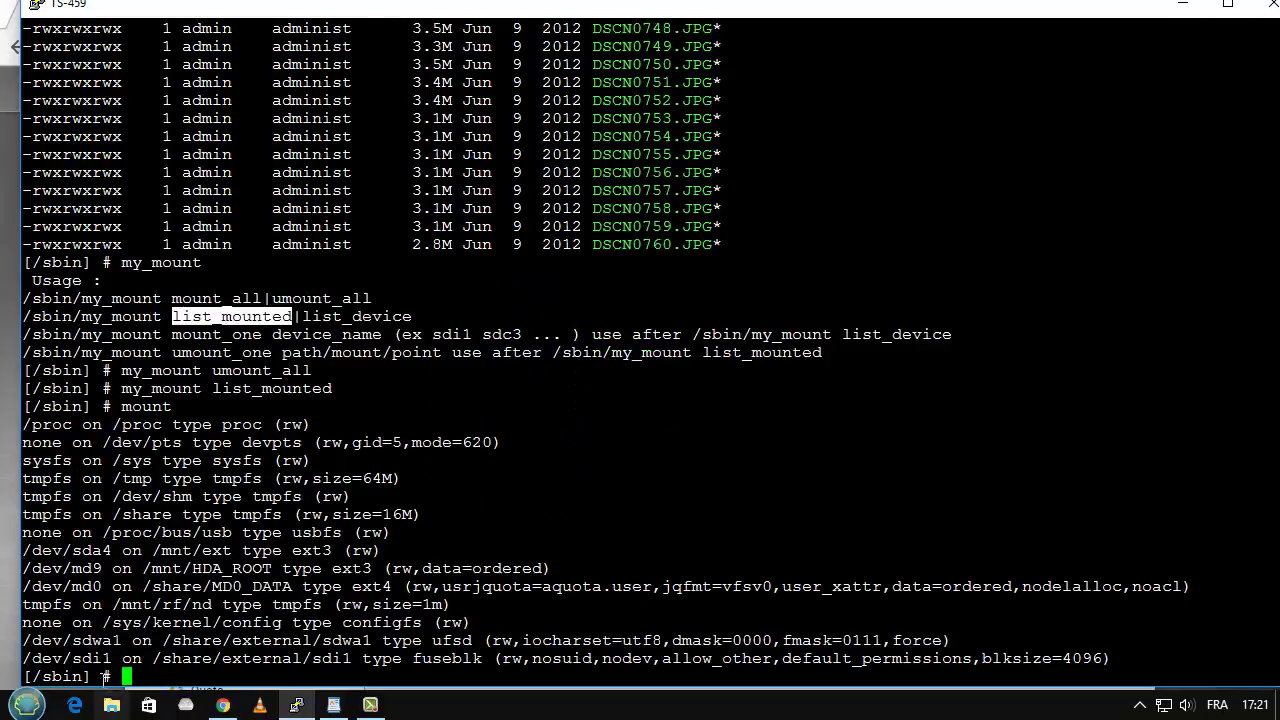
- Highlight then deselect the /dev/sdi1 on /share/external/sdi1 line, and minimize PuTTY
left_click(28, 658)
left_click_drag(28, 658, 360, 658)
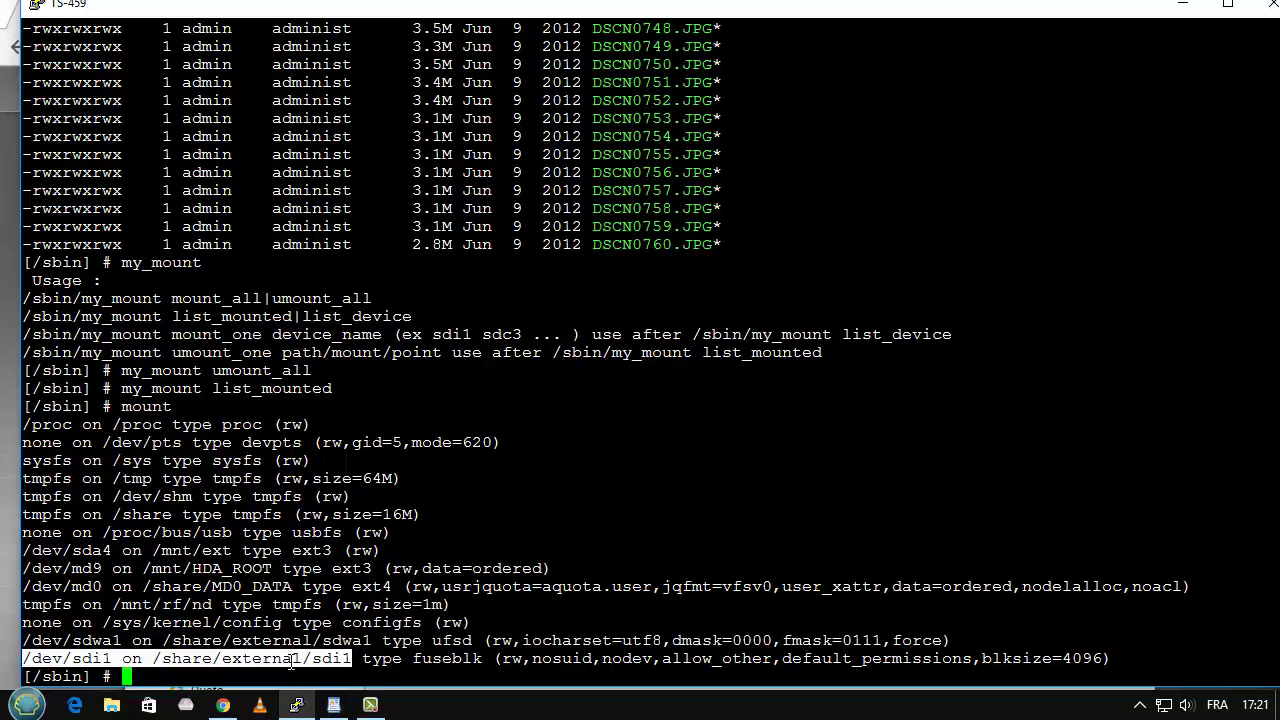
left_click(608, 500)
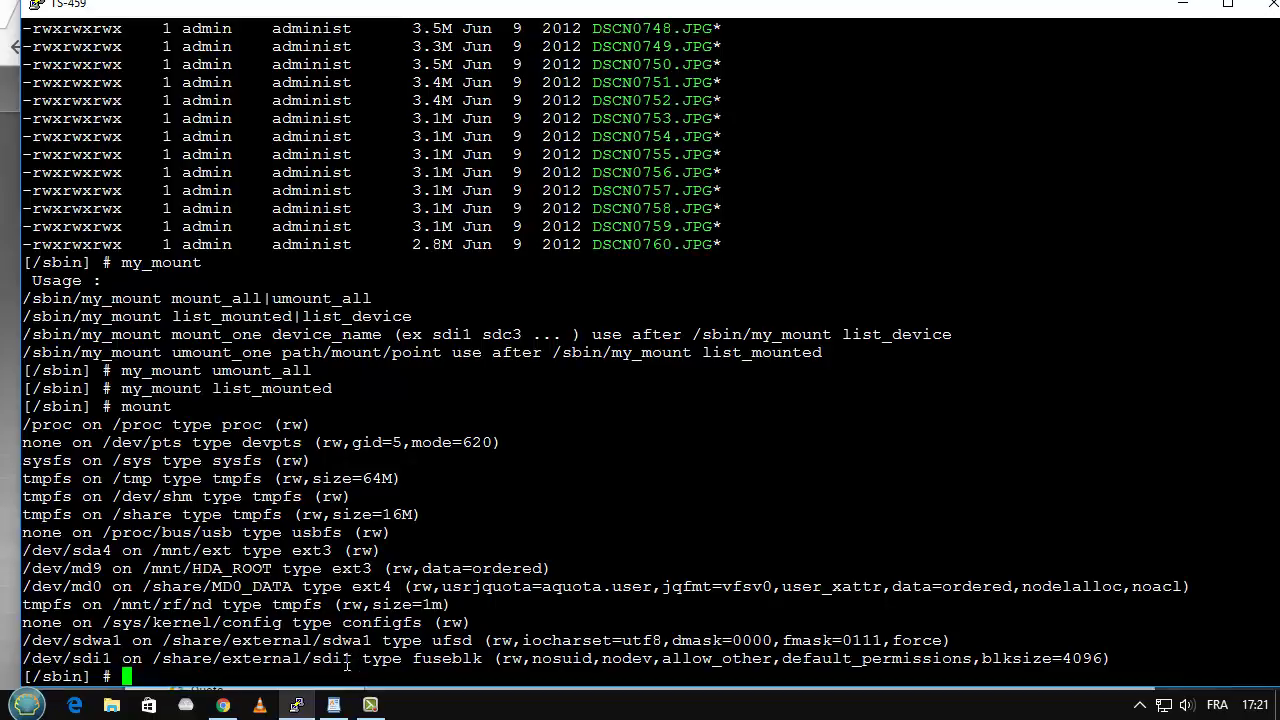
left_click(1176, 8)
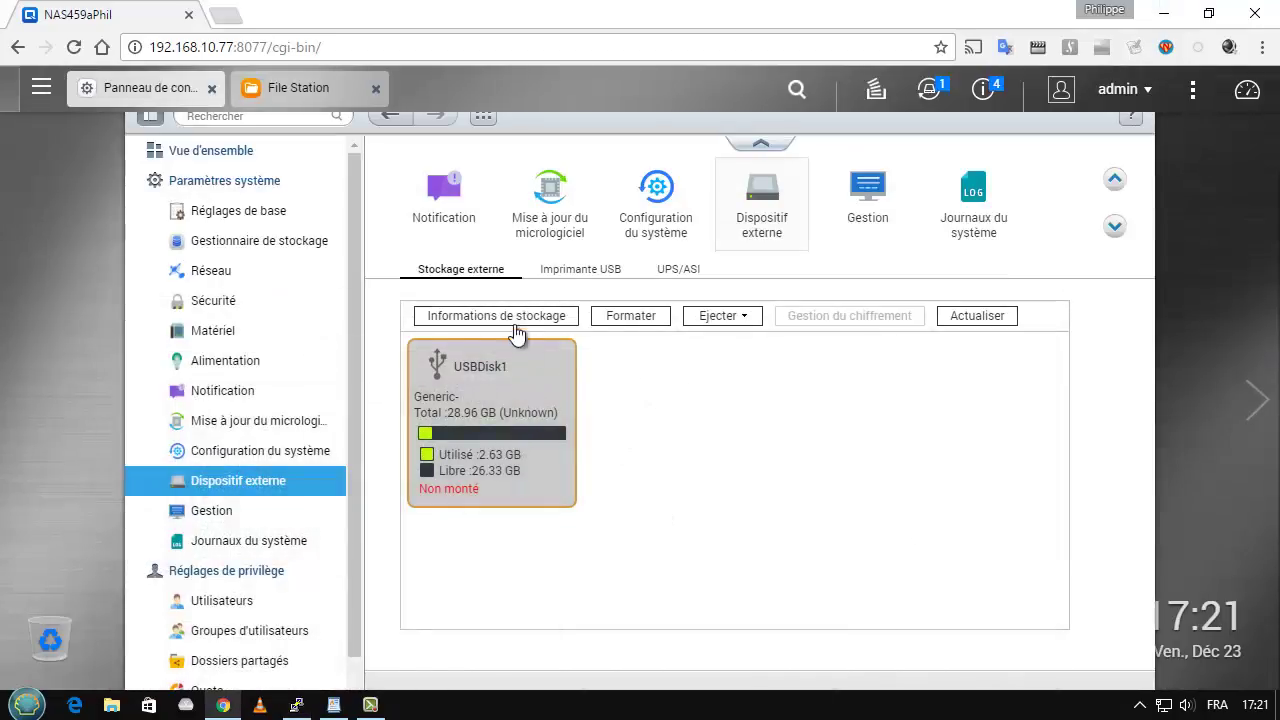
- Eject USBDisk1 as a whole external device, confirm removal, then bring up the exfat.rtf notes
left_click(728, 318)
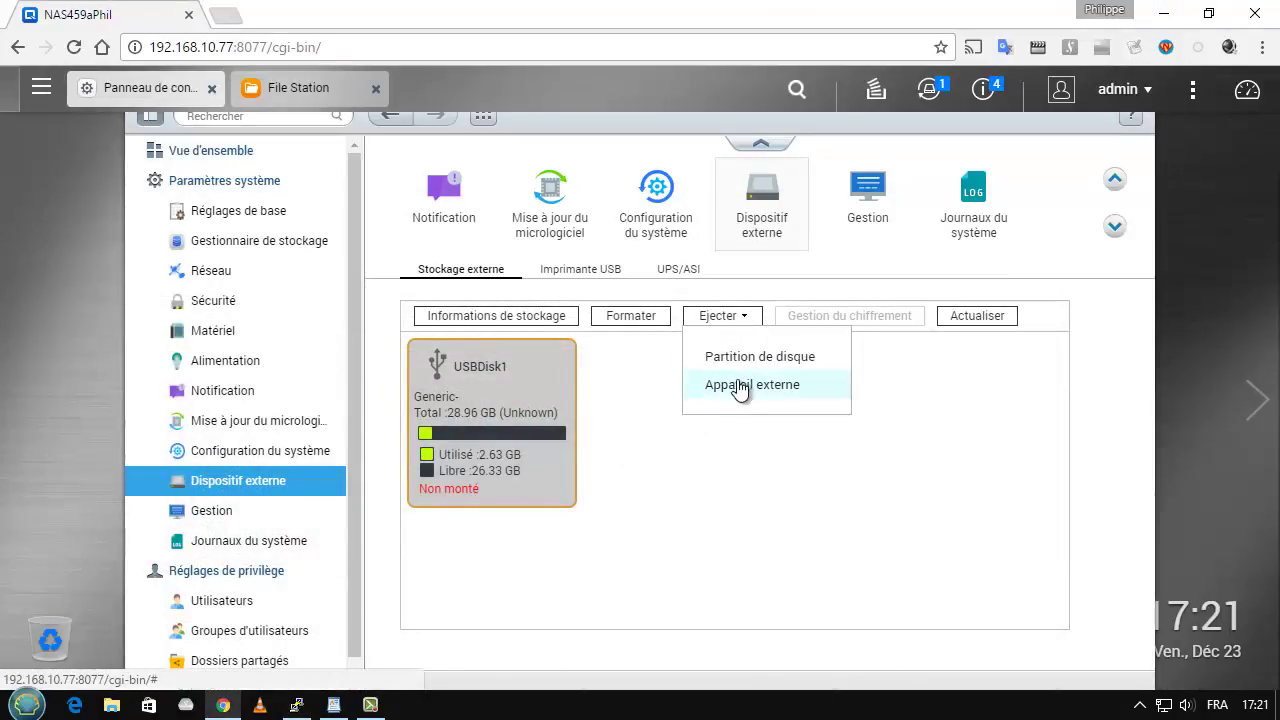
left_click(736, 385)
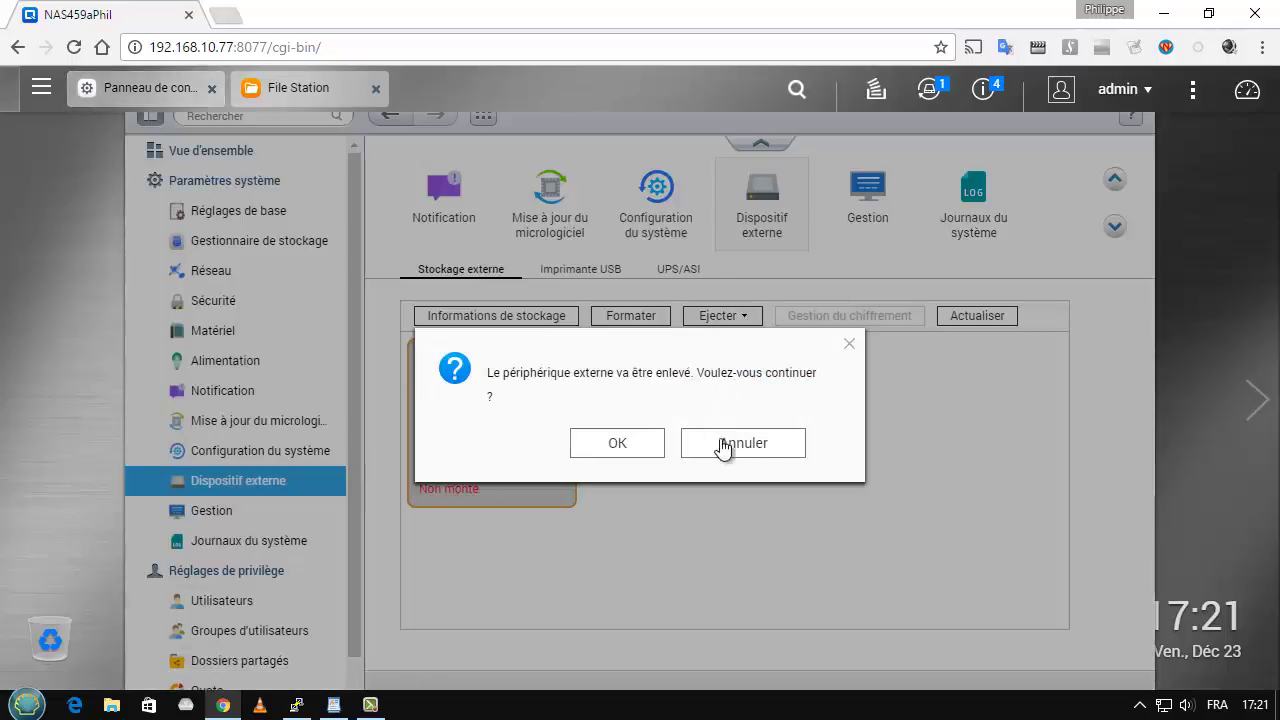
left_click(625, 443)
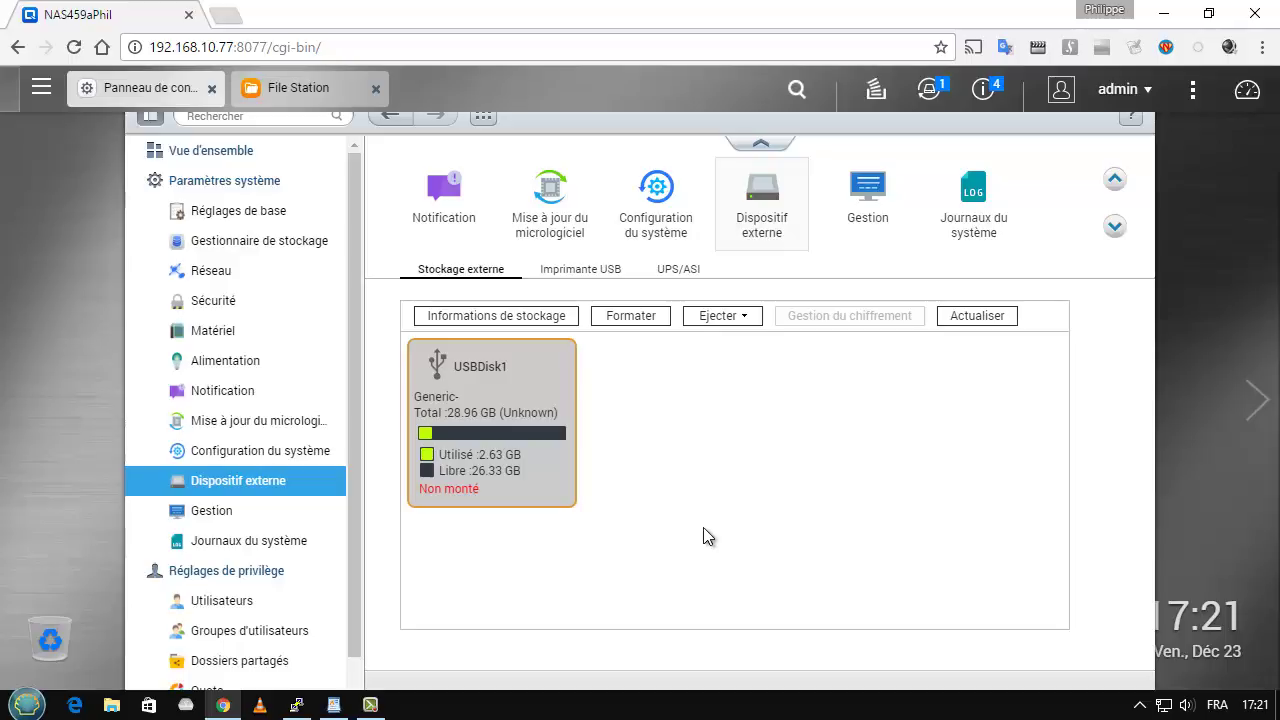
left_click(335, 706)
scroll(1025, 366, "down", 5)
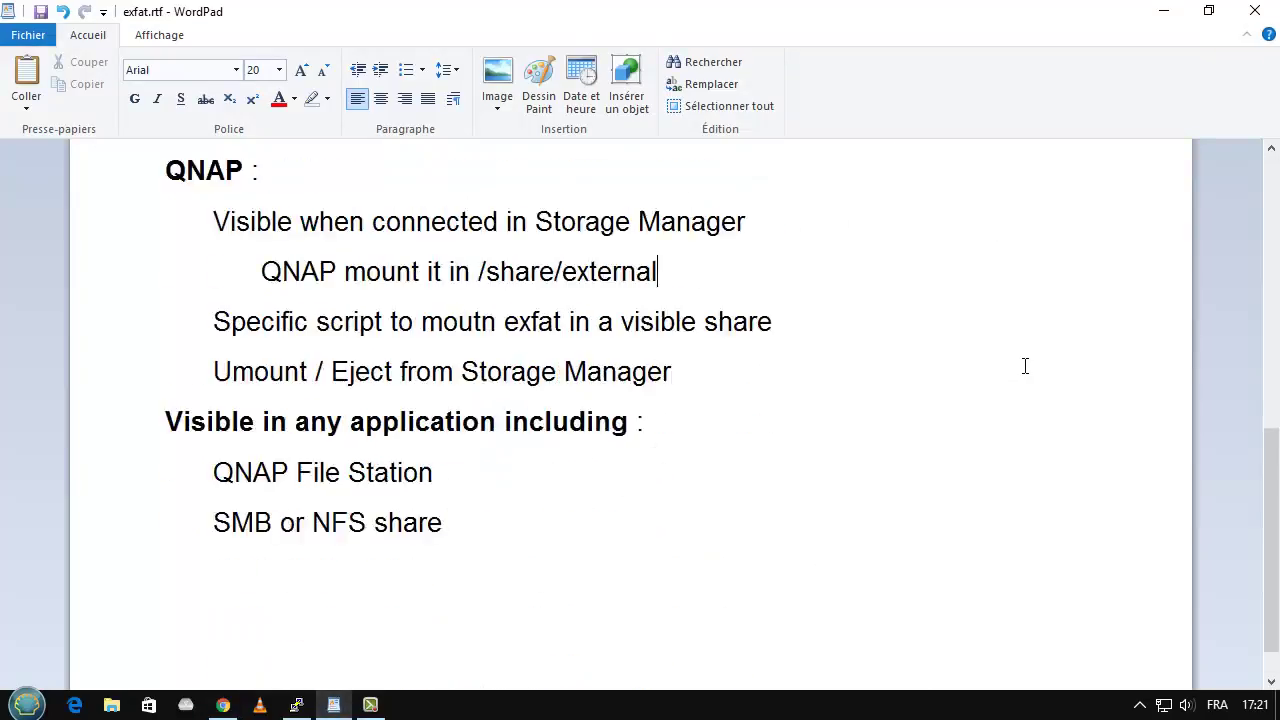
scroll(1025, 366, "up", 1)
scroll(1025, 366, "down", 1)
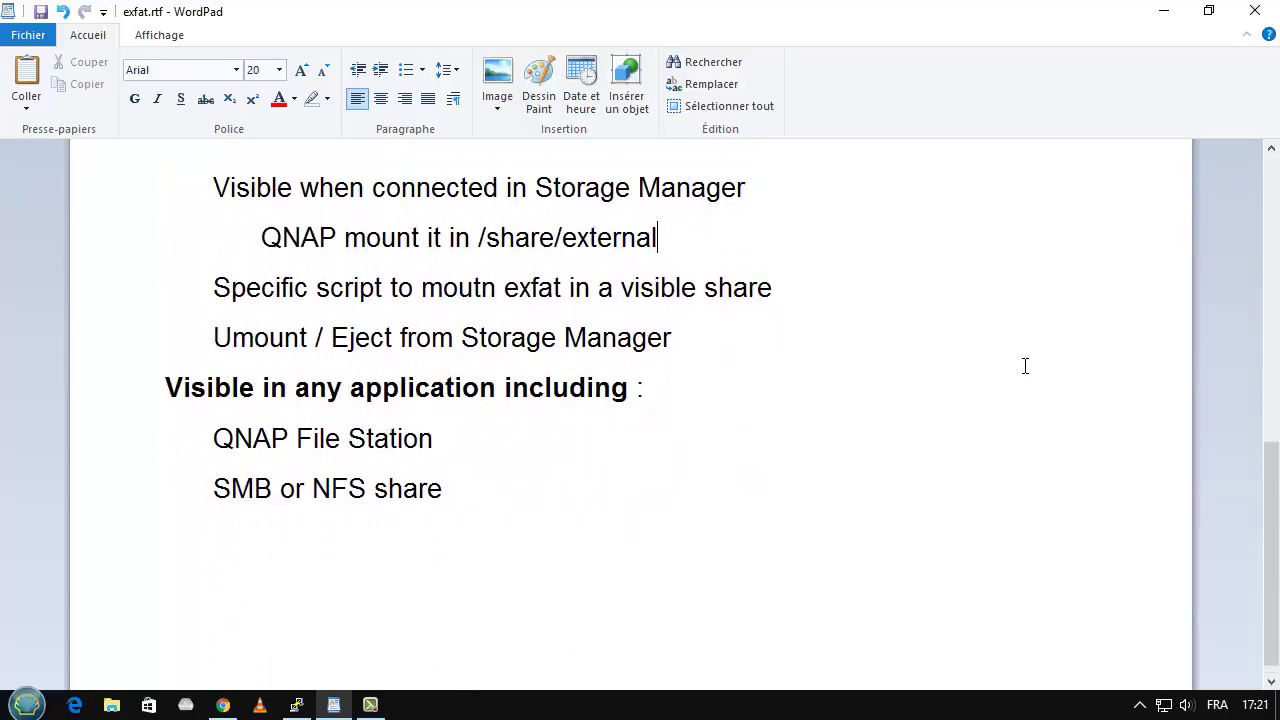
scroll(1025, 366, "up", 1)
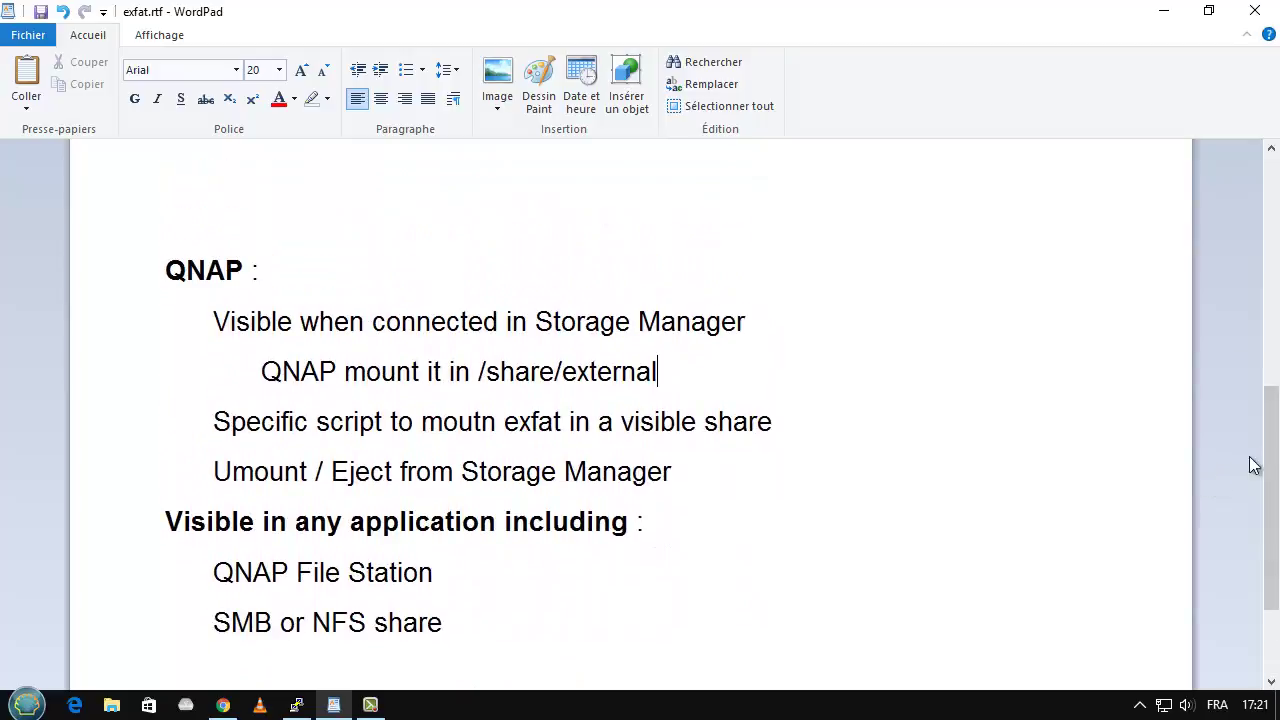
left_click_drag(1273, 457, 1265, 500)
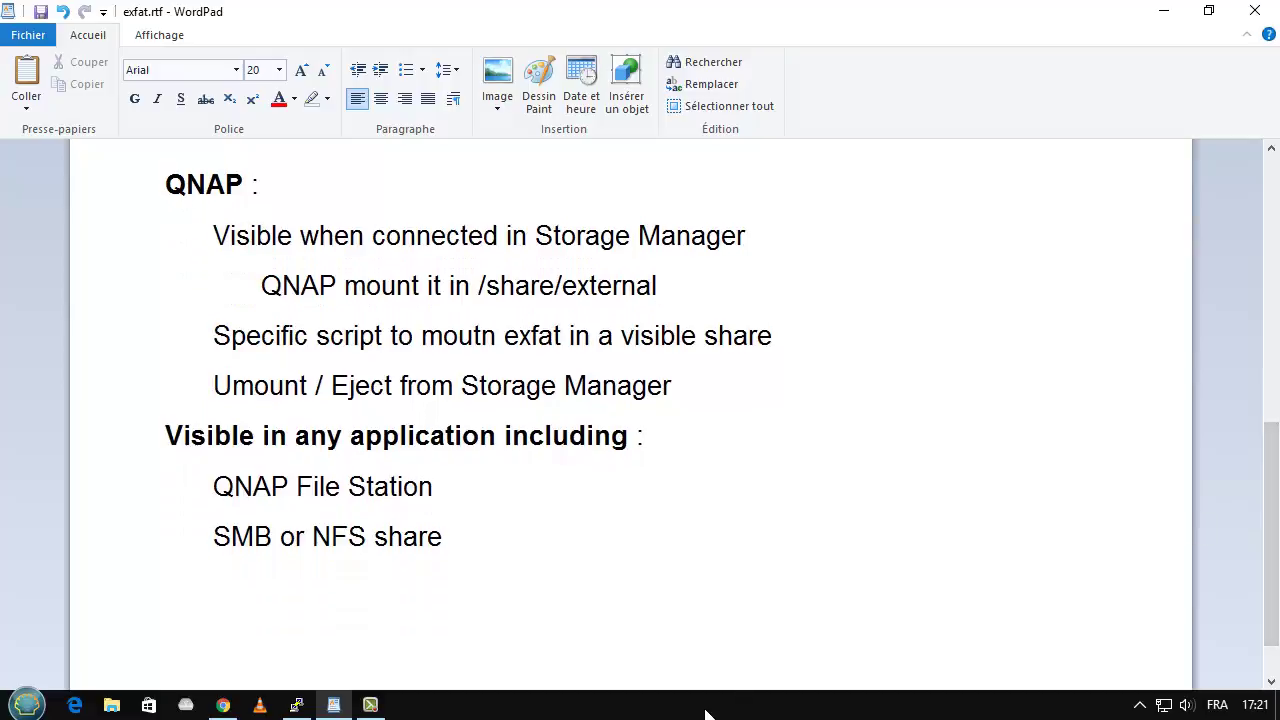